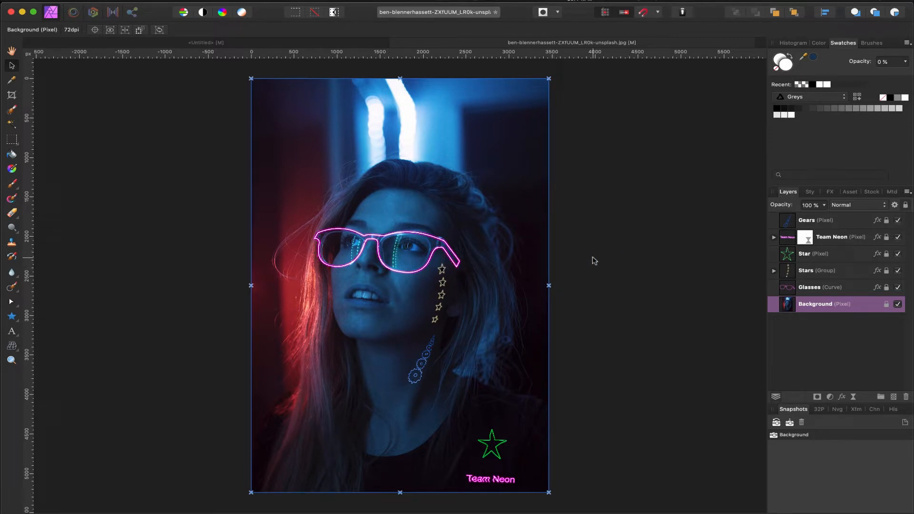
Hide the Gears, Team Neon, Star, Stars and Glasses layers to view the original portrait without neon artwork.
{"action": "left_click", "coordinate": [897, 220]}
{"action": "left_click", "coordinate": [897, 237]}
{"action": "left_click", "coordinate": [897, 253]}
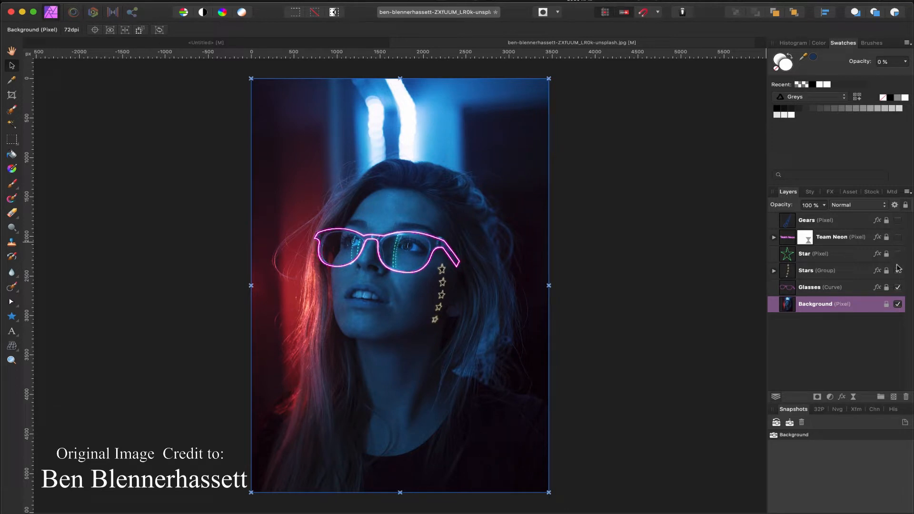
{"action": "left_click", "coordinate": [897, 270]}
{"action": "left_click", "coordinate": [897, 287]}
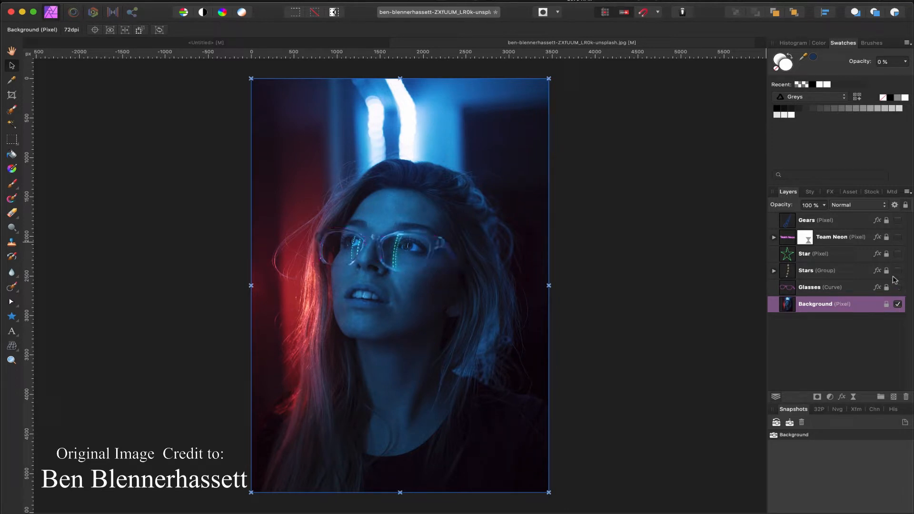
Show the Stars, Star, Team Neon, Gears and Glasses layers again over the portrait.
{"action": "left_click", "coordinate": [897, 270]}
{"action": "left_click", "coordinate": [897, 254]}
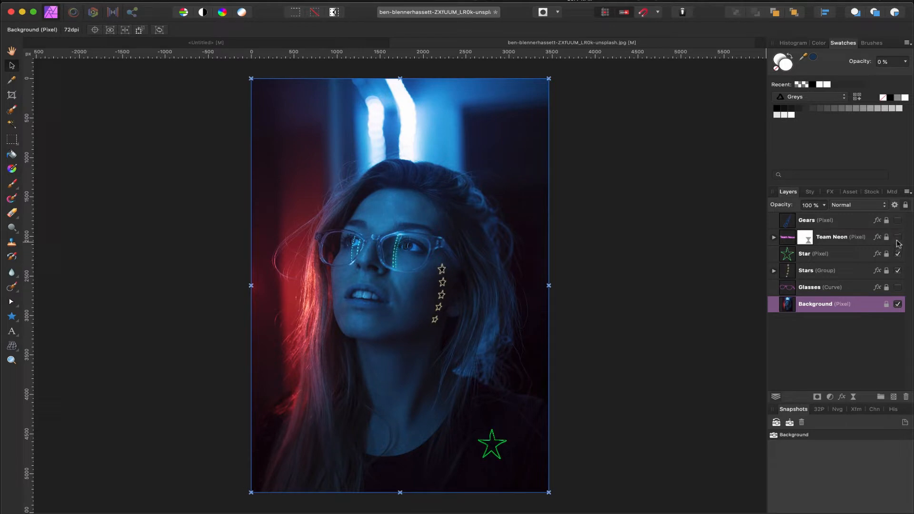
{"action": "left_click", "coordinate": [897, 237]}
{"action": "left_click", "coordinate": [897, 220]}
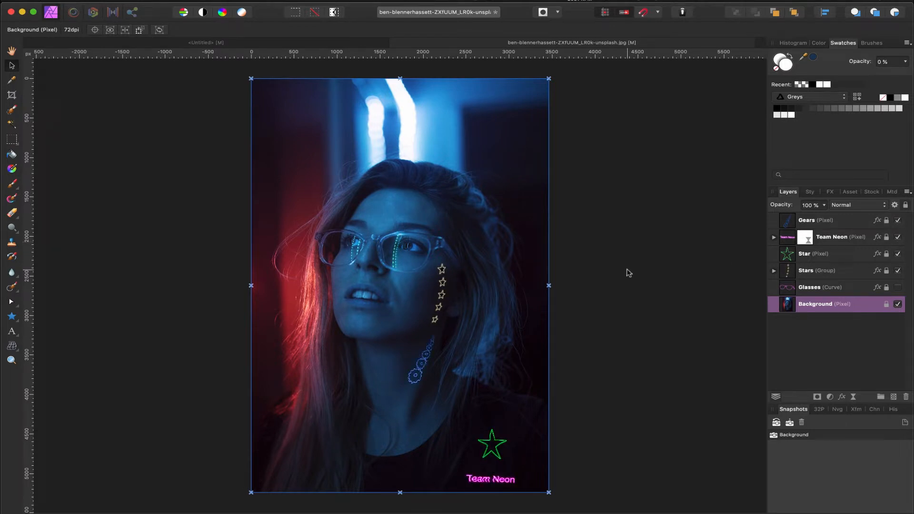
{"action": "left_click", "coordinate": [897, 287]}
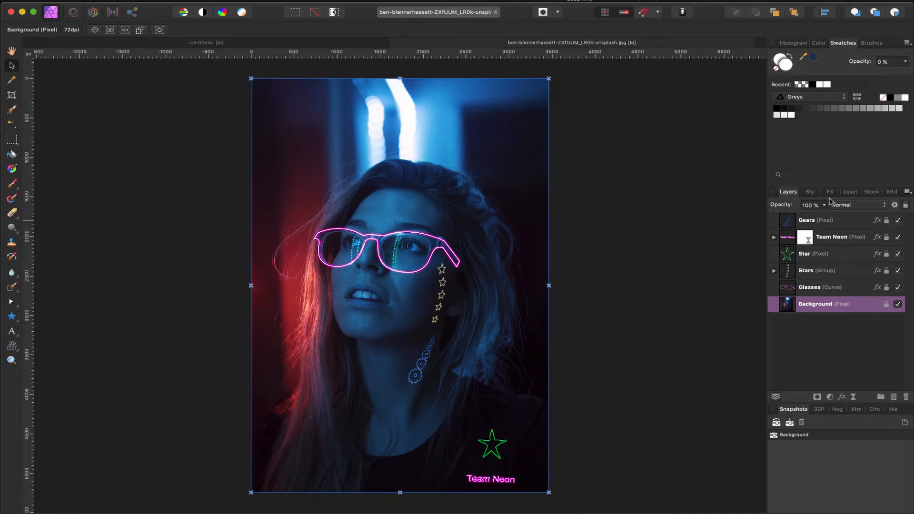
Look at the saved styles in the Full Shape Neon Styles category, then return to the layer list.
{"action": "left_click", "coordinate": [811, 192]}
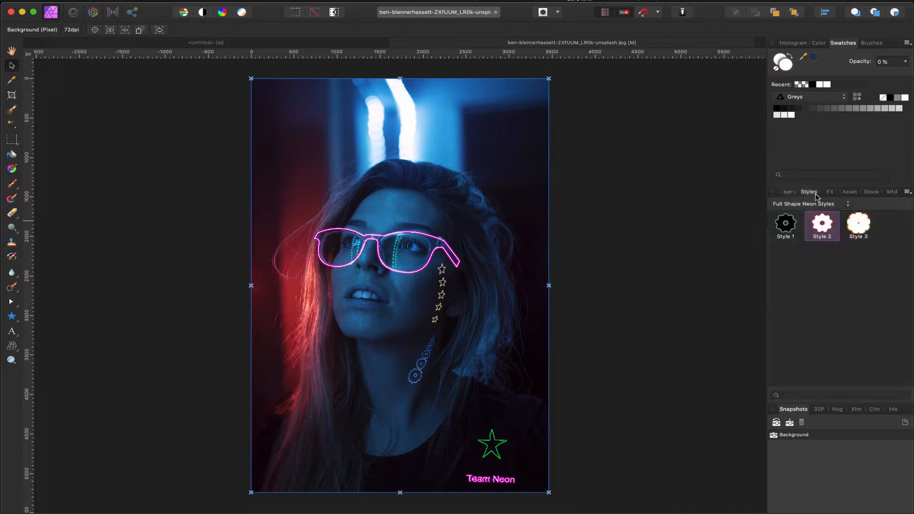
{"action": "left_click", "coordinate": [788, 191]}
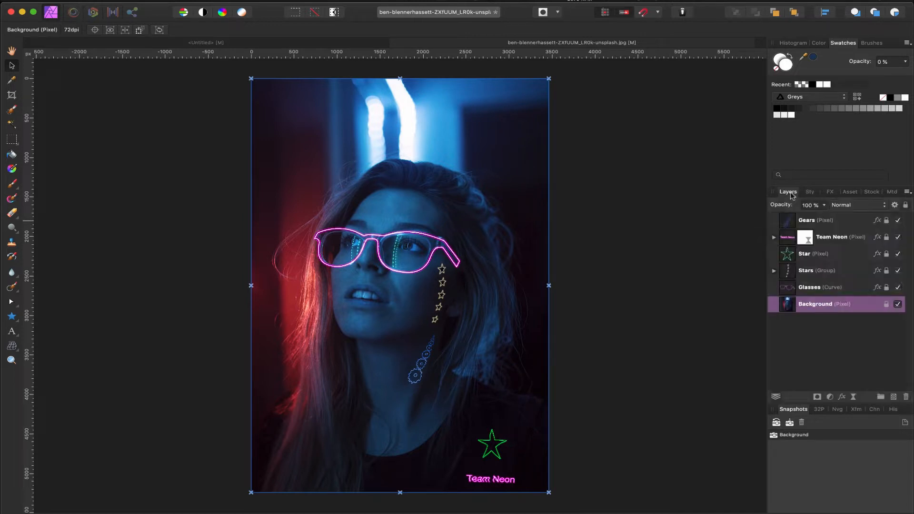
Switch to the untitled document and check its black background rectangle by toggling the layer's visibility off and on.
{"action": "left_click", "coordinate": [264, 43]}
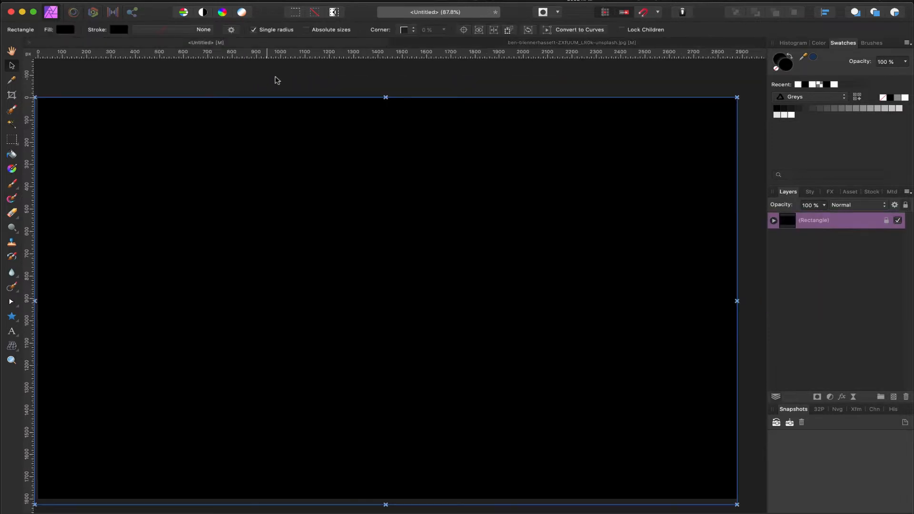
{"action": "left_click", "coordinate": [898, 220]}
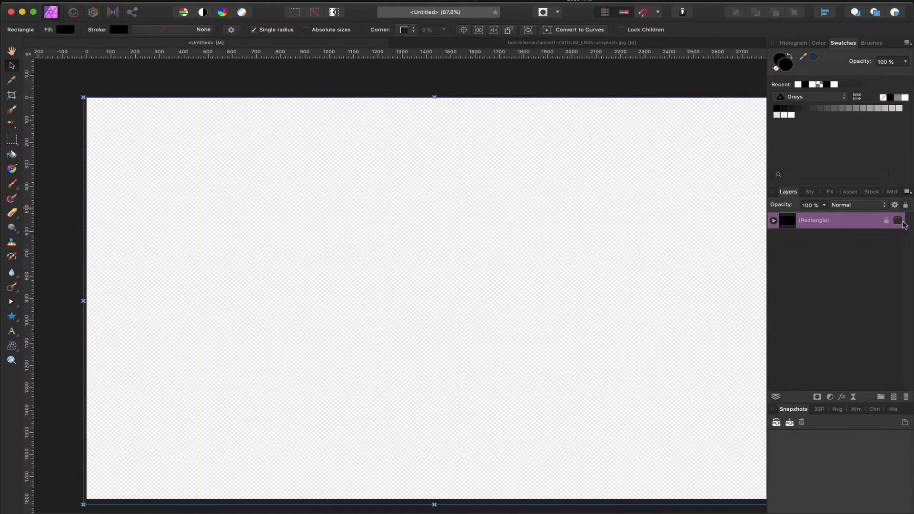
{"action": "left_click", "coordinate": [899, 221]}
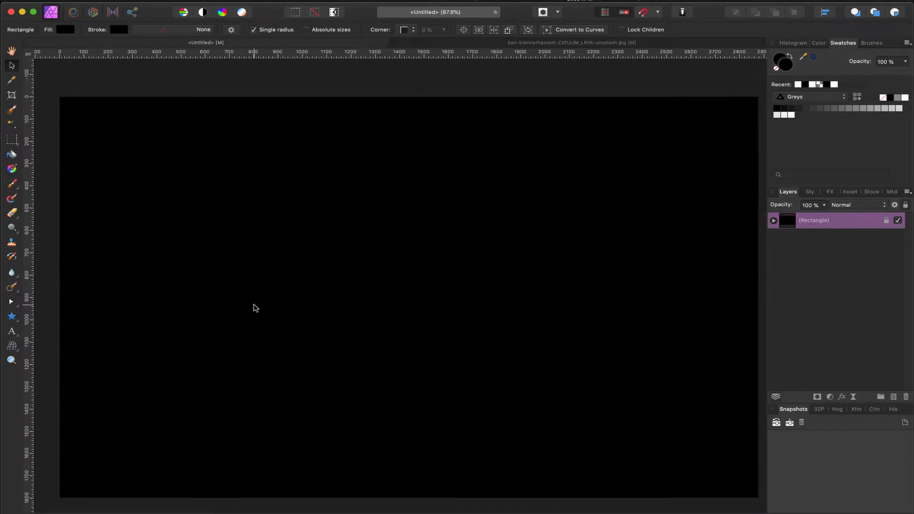
Draw a white five-pointed star in the upper-left area of the black canvas.
{"action": "scroll", "coordinate": [254, 305], "scroll_direction": "down", "scroll_amount": 1}
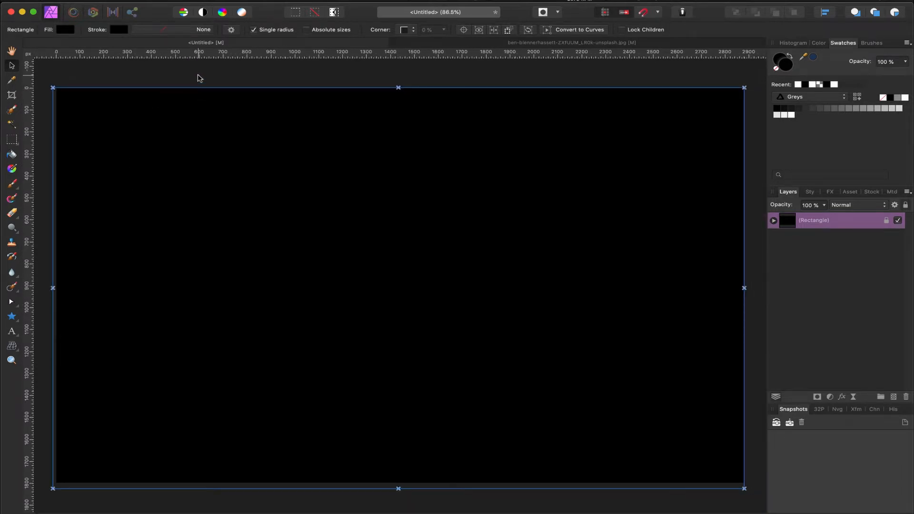
{"action": "left_click", "coordinate": [199, 78]}
{"action": "left_click", "coordinate": [12, 318]}
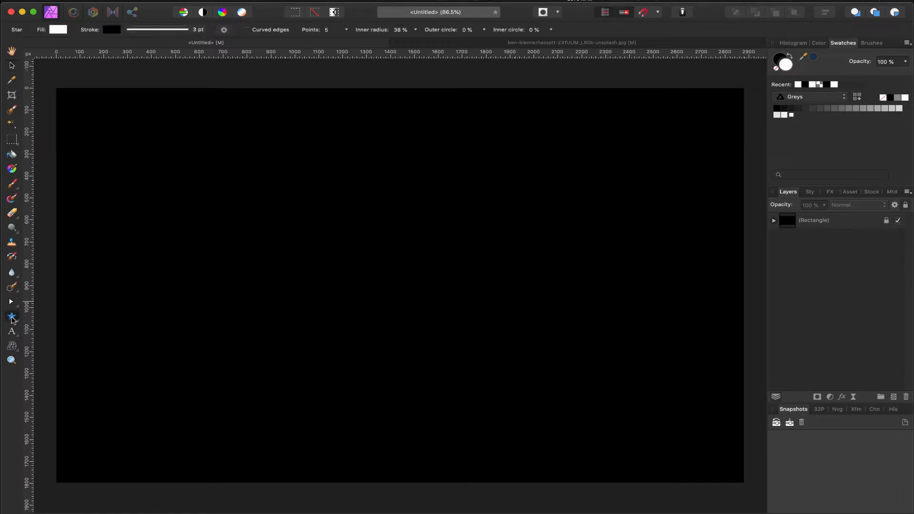
{"action": "left_click_drag", "start_coordinate": [126, 144], "coordinate": [247, 302]}
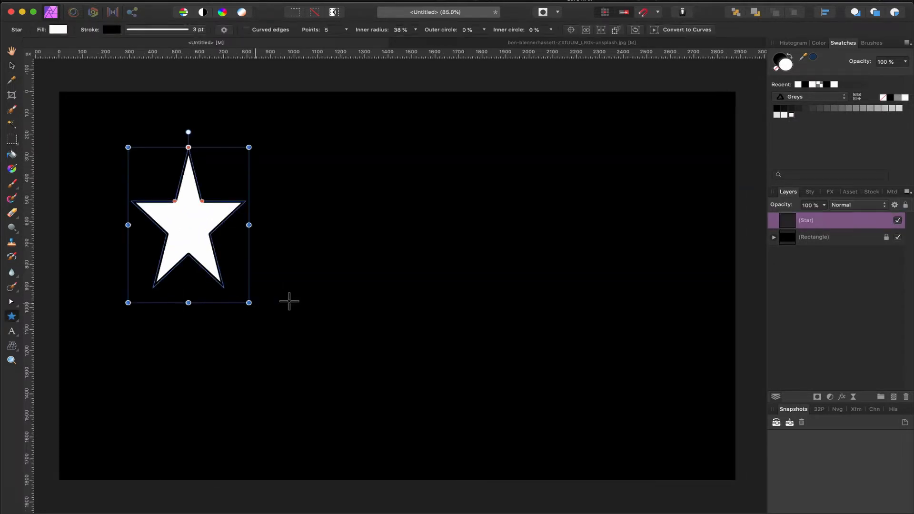
Add a new pixel layer and paint a wavy, soft vertical brush stroke down the middle of the canvas.
{"action": "left_click", "coordinate": [894, 397]}
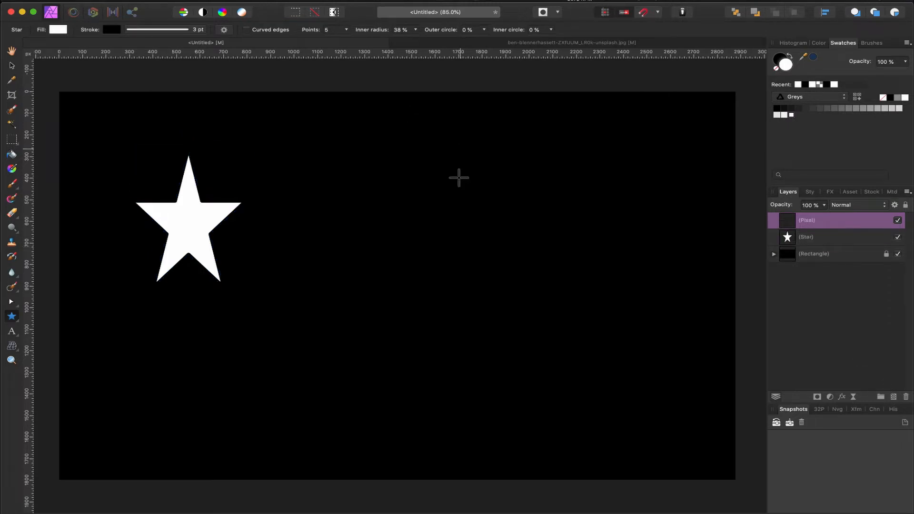
{"action": "key", "text": "b"}
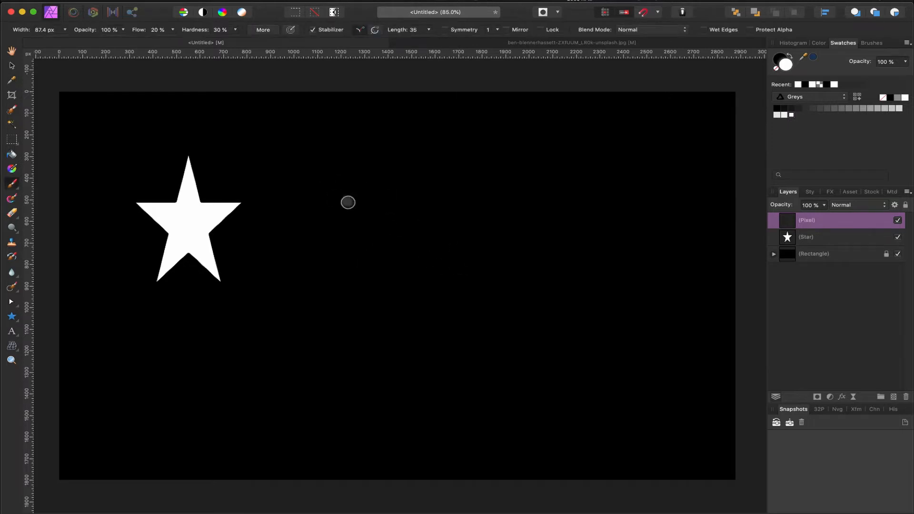
{"action": "left_click_drag", "start_coordinate": [423, 153], "coordinate": [451, 479]}
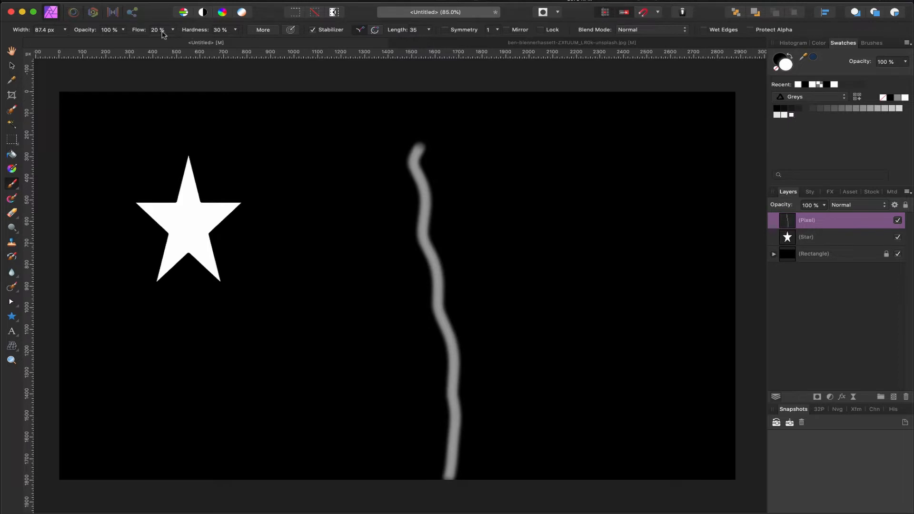
Paint a second wavy stroke with brush flow at 100%, and a third further right with hardness at 100%.
{"action": "left_click_drag", "start_coordinate": [142, 31], "coordinate": [247, 56]}
{"action": "mouse_move", "coordinate": [476, 140]}
{"action": "left_mouse_down"}
{"action": "mouse_move", "coordinate": [470, 181]}
{"action": "mouse_move", "coordinate": [555, 410]}
{"action": "mouse_move", "coordinate": [555, 437]}
{"action": "left_mouse_up"}
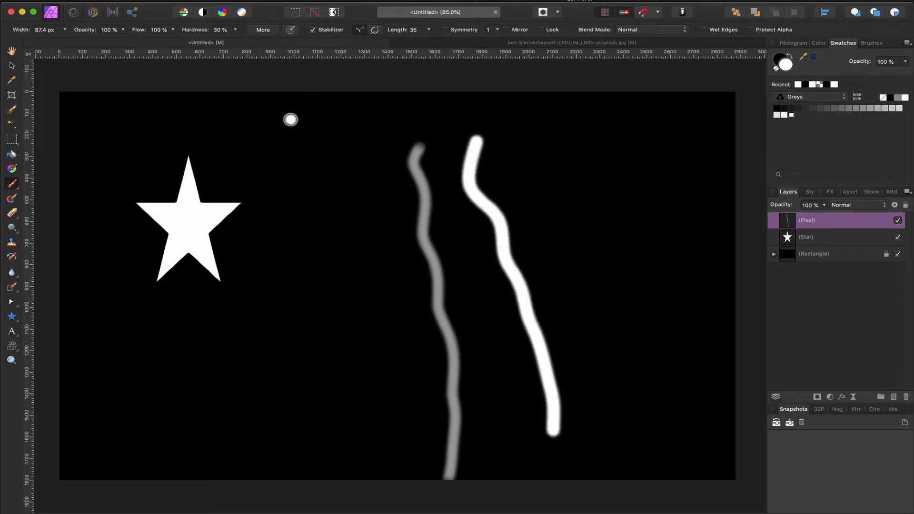
{"action": "mouse_move", "coordinate": [211, 32]}
{"action": "left_mouse_down"}
{"action": "mouse_move", "coordinate": [310, 46]}
{"action": "mouse_move", "coordinate": [293, 42]}
{"action": "left_mouse_up"}
{"action": "mouse_move", "coordinate": [602, 174]}
{"action": "left_mouse_down"}
{"action": "mouse_move", "coordinate": [636, 211]}
{"action": "mouse_move", "coordinate": [670, 485]}
{"action": "left_mouse_up"}
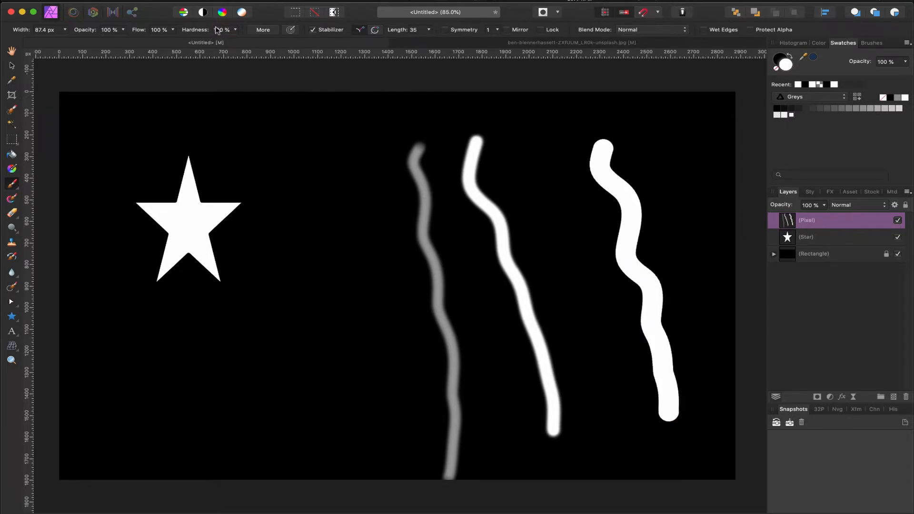
Set the brush hardness to 30% and the flow to 20%.
{"action": "left_click_drag", "start_coordinate": [215, 29], "coordinate": [241, 30]}
{"action": "type", "text": "30"}
{"action": "key", "text": "Return"}
{"action": "left_click", "coordinate": [153, 30]}
{"action": "type", "text": "20"}
{"action": "key", "text": "Return"}
Select the white star with the Move Tool and display its layer effects.
{"action": "left_click", "coordinate": [12, 66]}
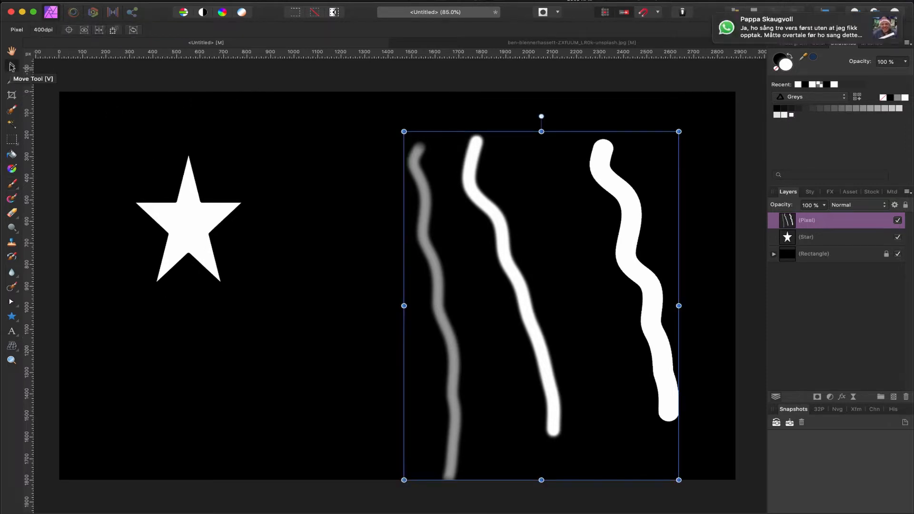
{"action": "left_click", "coordinate": [181, 219]}
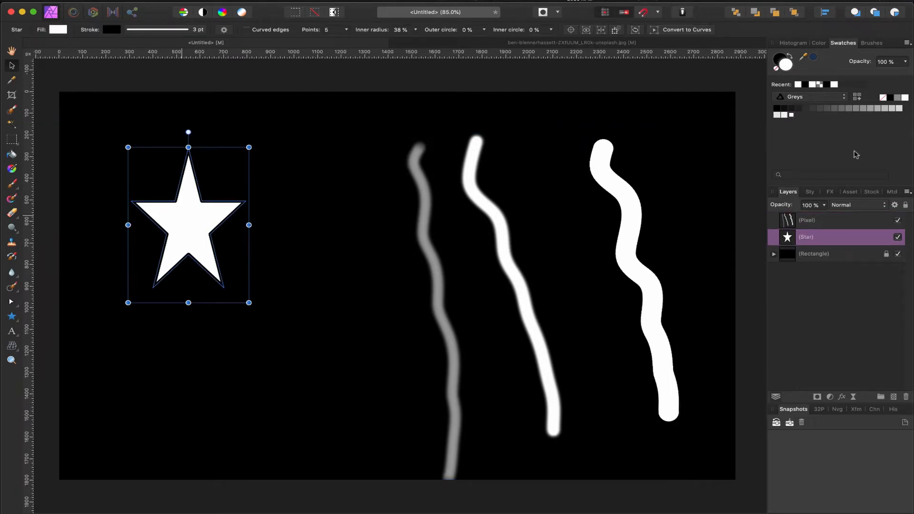
{"action": "left_click", "coordinate": [830, 192]}
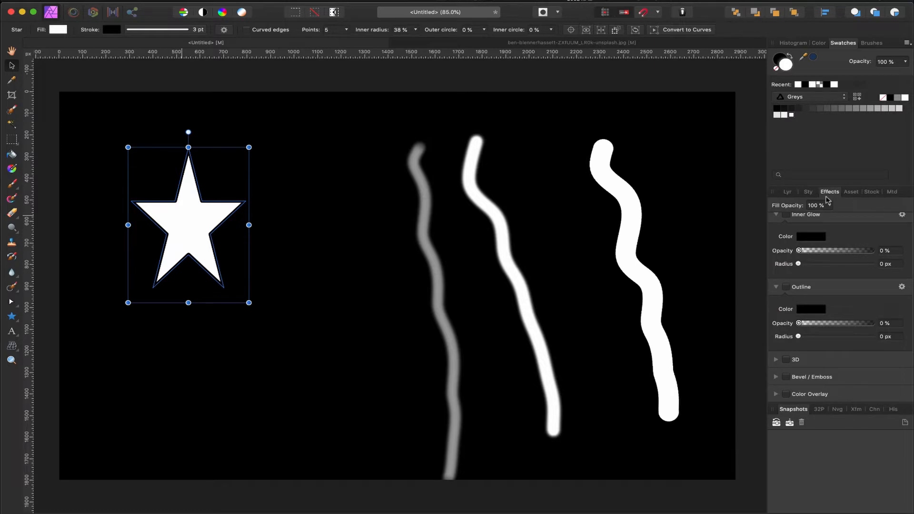
Examine the list of Studio panels that can be shown or hidden, then close it unchanged.
{"action": "left_click", "coordinate": [349, 1]}
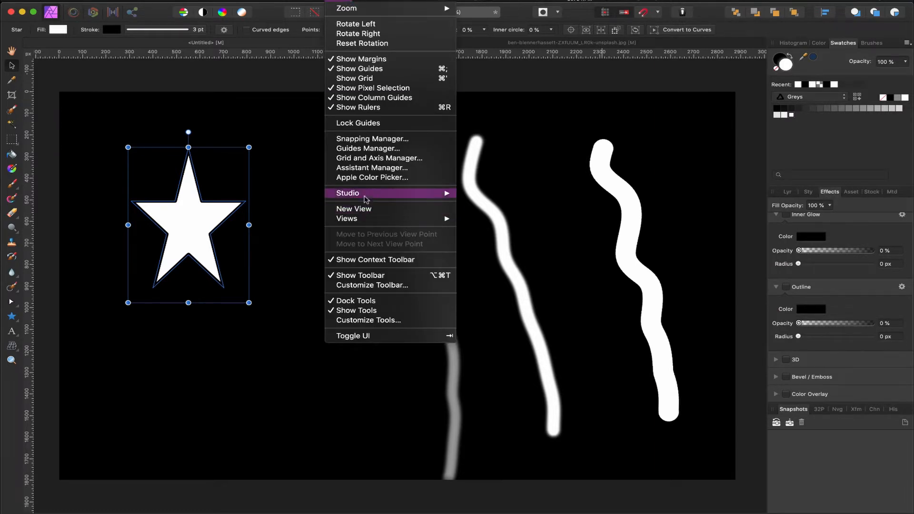
{"action": "mouse_move", "coordinate": [366, 198]}
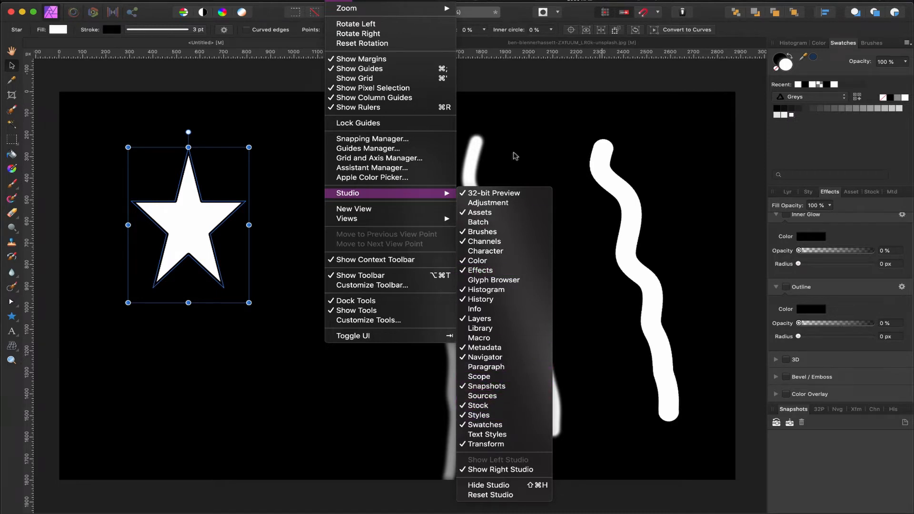
{"action": "left_click", "coordinate": [496, 76]}
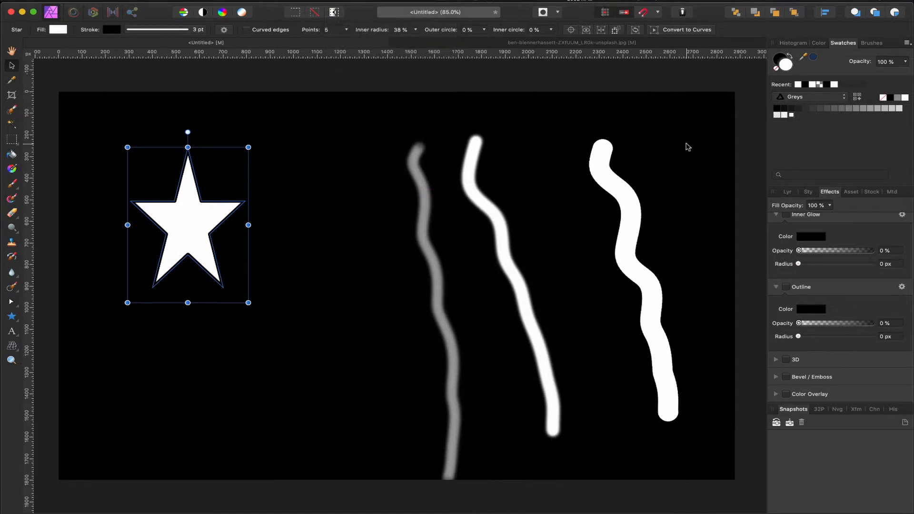
Give the star an Outer Shadow at 100% opacity with a 0.9 px radius and a slight offset.
{"action": "scroll", "coordinate": [815, 265], "scroll_direction": "up", "scroll_amount": 5}
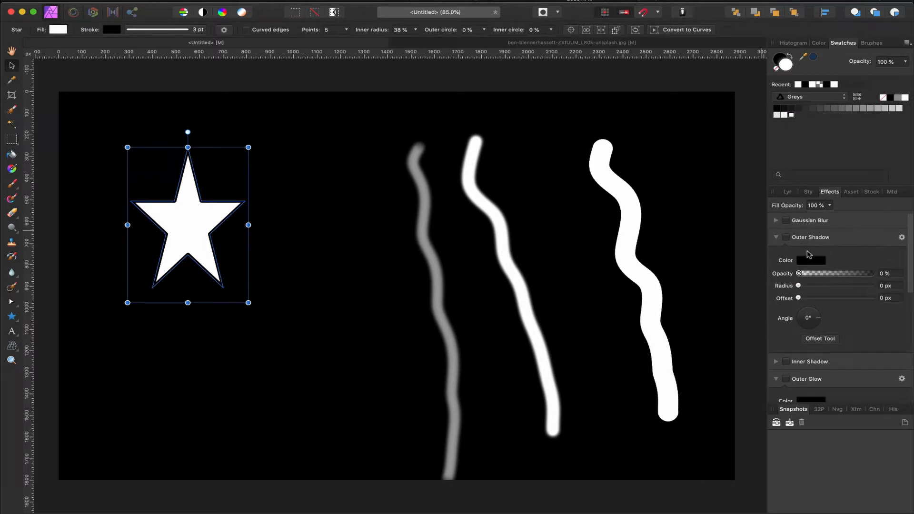
{"action": "left_click_drag", "start_coordinate": [799, 274], "coordinate": [872, 275]}
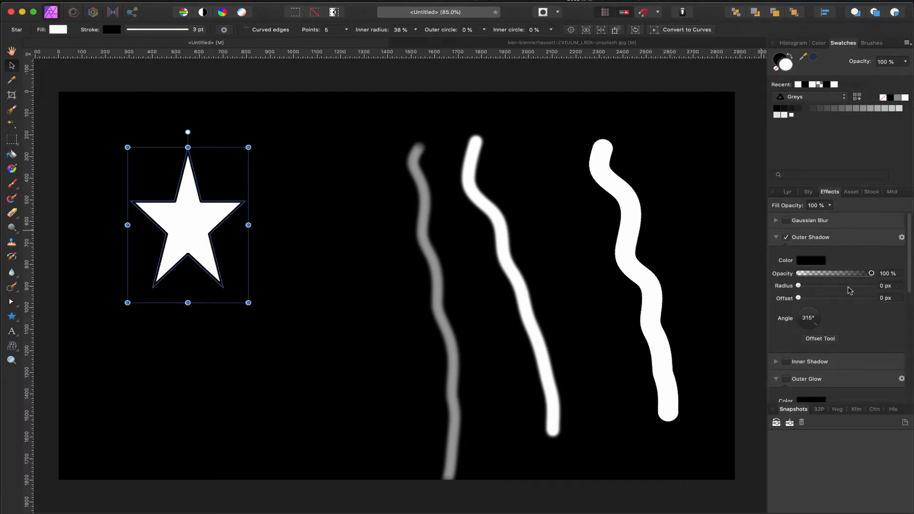
{"action": "mouse_move", "coordinate": [798, 286]}
{"action": "left_mouse_down"}
{"action": "mouse_move", "coordinate": [813, 285]}
{"action": "mouse_move", "coordinate": [806, 299]}
{"action": "left_mouse_up"}
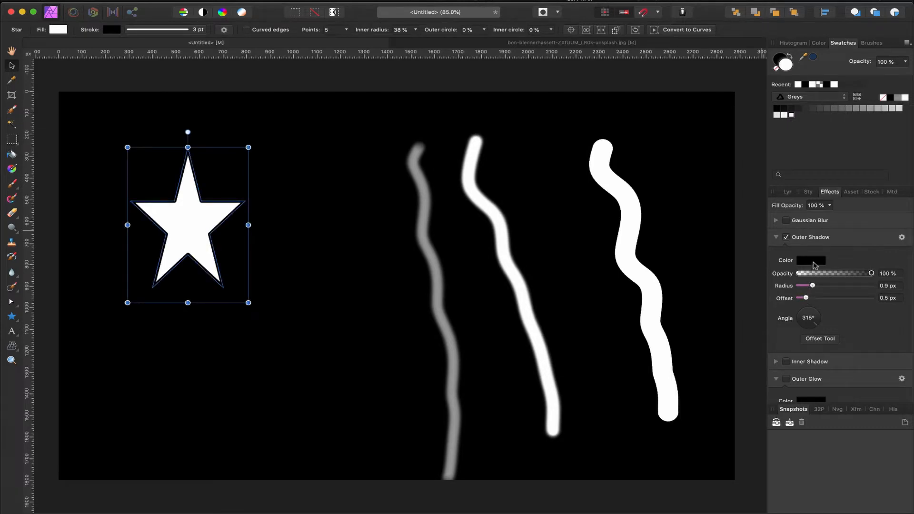
Set the star's Outer Shadow colour to light green, RGB 194, 255, 170.
{"action": "left_click", "coordinate": [813, 265]}
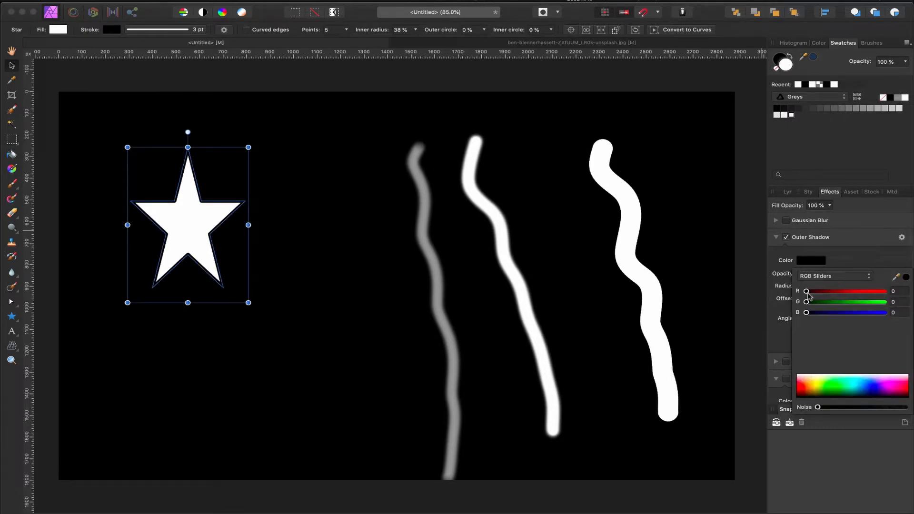
{"action": "left_click_drag", "start_coordinate": [808, 294], "coordinate": [907, 304]}
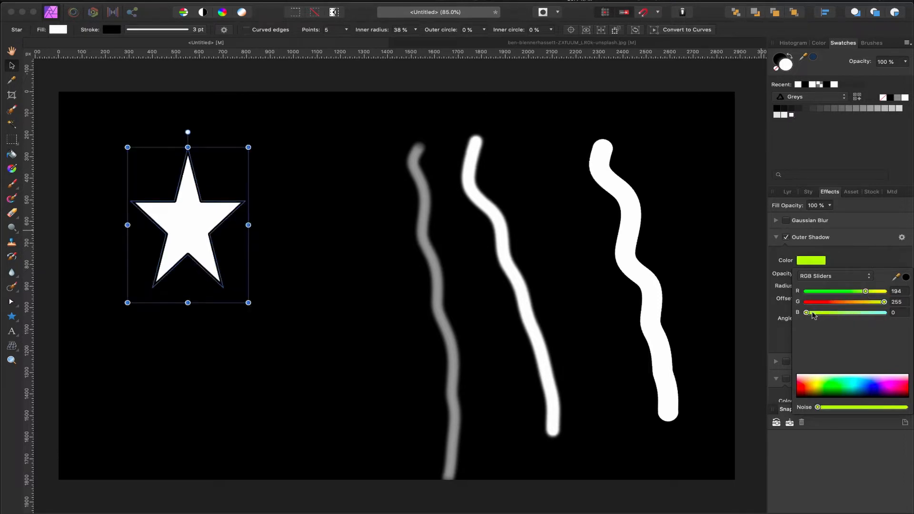
{"action": "left_click_drag", "start_coordinate": [812, 315], "coordinate": [856, 316]}
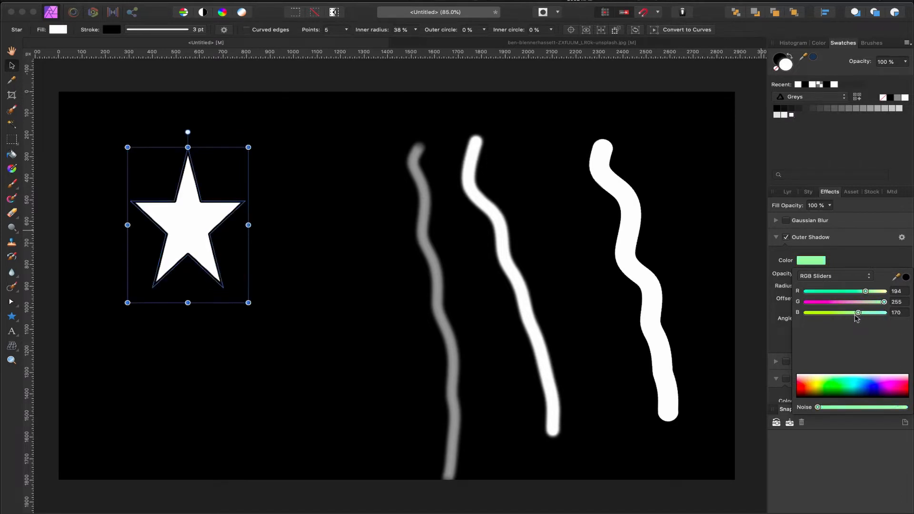
Adjust the star's Outer Shadow to a 5.6 px radius, 0.7 px offset and 242° angle.
{"action": "scroll", "coordinate": [784, 329], "scroll_direction": "down", "scroll_amount": 1}
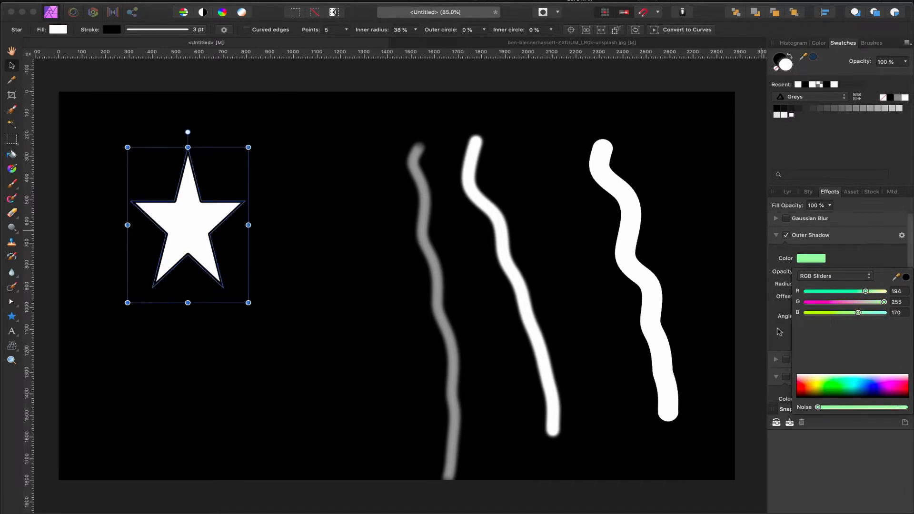
{"action": "left_click", "coordinate": [784, 329]}
{"action": "mouse_move", "coordinate": [806, 296]}
{"action": "left_mouse_down"}
{"action": "mouse_move", "coordinate": [822, 284]}
{"action": "mouse_move", "coordinate": [802, 290]}
{"action": "left_mouse_up"}
Enable an Outer Glow on the star and tint it pale pink, RGB 236, 224, 218.
{"action": "scroll", "coordinate": [814, 286], "scroll_direction": "down", "scroll_amount": 2}
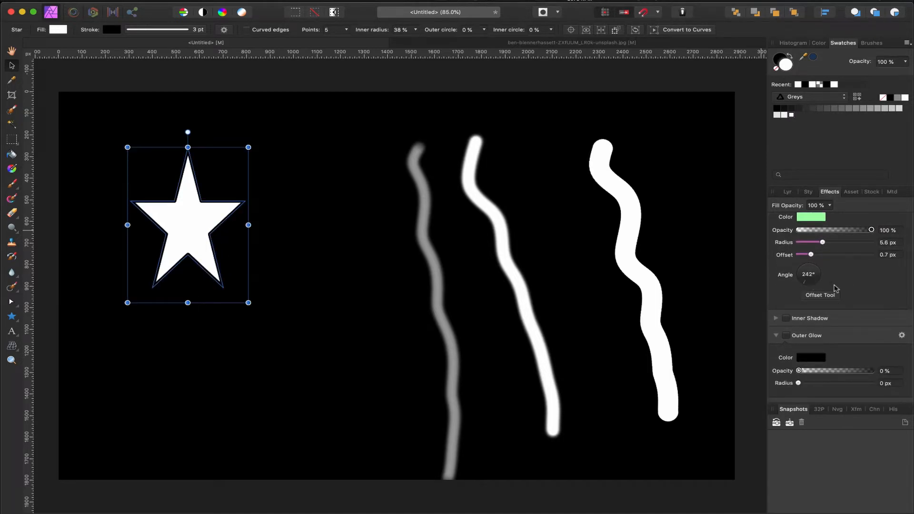
{"action": "scroll", "coordinate": [851, 288], "scroll_direction": "down", "scroll_amount": 1}
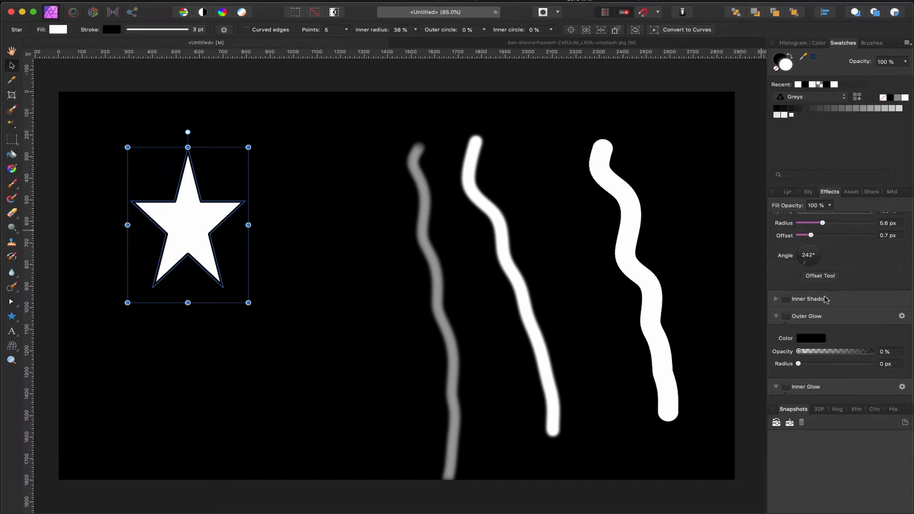
{"action": "scroll", "coordinate": [809, 323], "scroll_direction": "down", "scroll_amount": 1}
{"action": "left_click", "coordinate": [786, 287]}
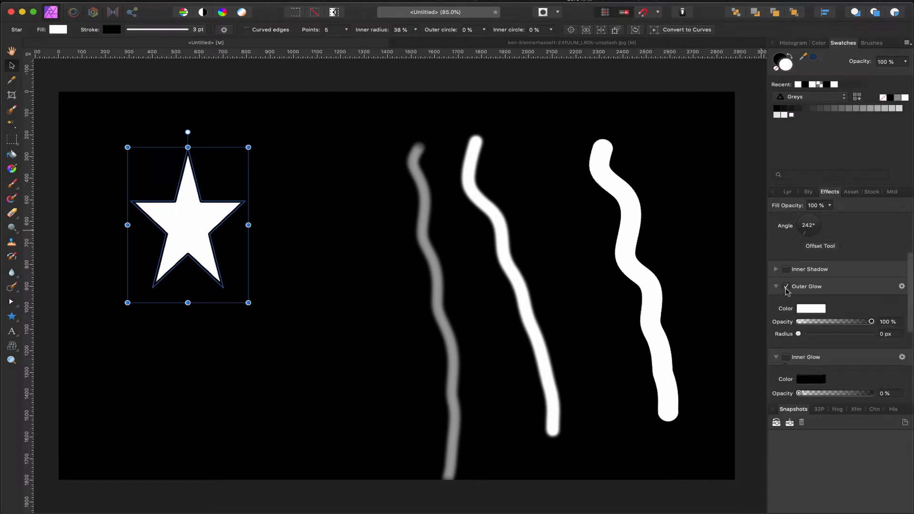
{"action": "left_click", "coordinate": [815, 309]}
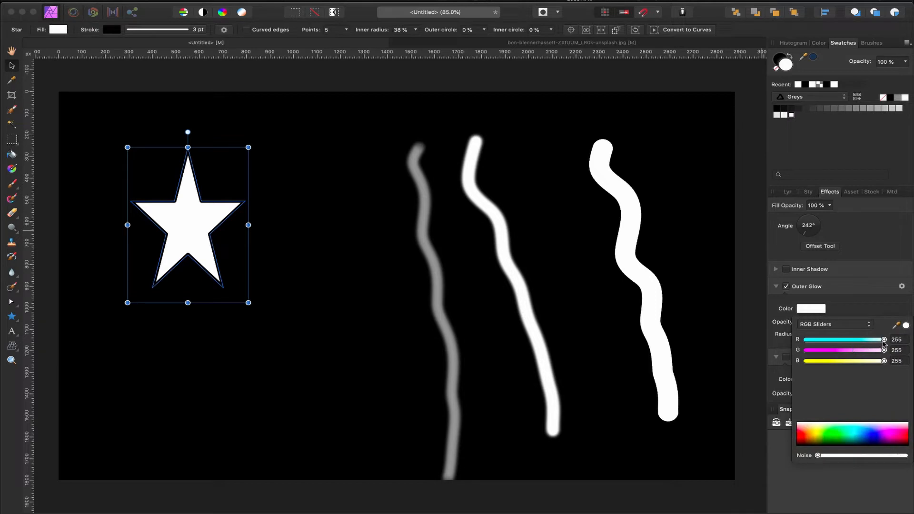
{"action": "mouse_move", "coordinate": [883, 341]}
{"action": "left_mouse_down"}
{"action": "mouse_move", "coordinate": [879, 362]}
{"action": "mouse_move", "coordinate": [874, 350]}
{"action": "left_mouse_up"}
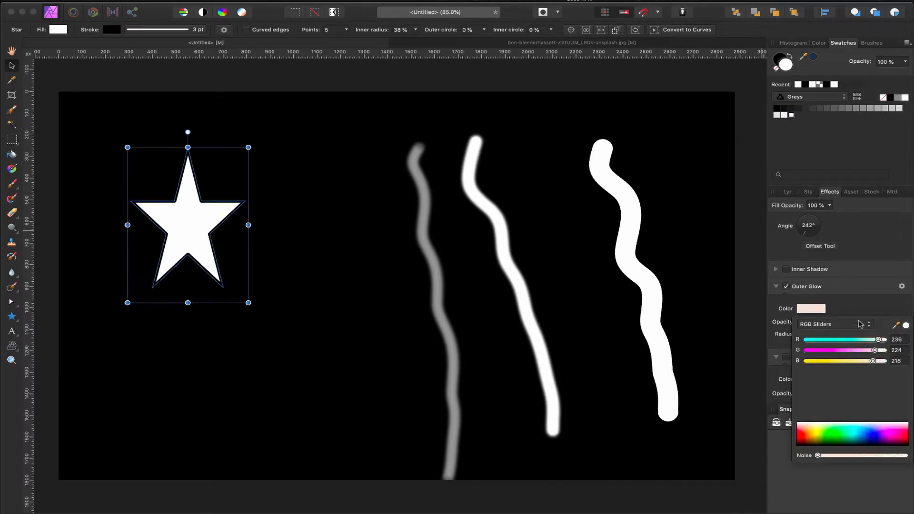
{"action": "left_click", "coordinate": [856, 305]}
Match the star's Outer Glow colour to its light green Outer Shadow, RGB 194, 255, 170.
{"action": "scroll", "coordinate": [852, 295], "scroll_direction": "up", "scroll_amount": 5}
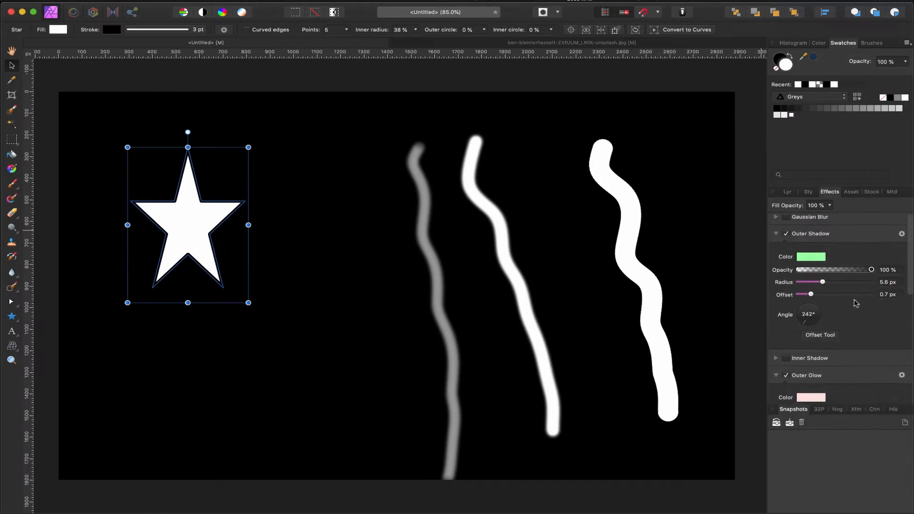
{"action": "left_click", "coordinate": [814, 263]}
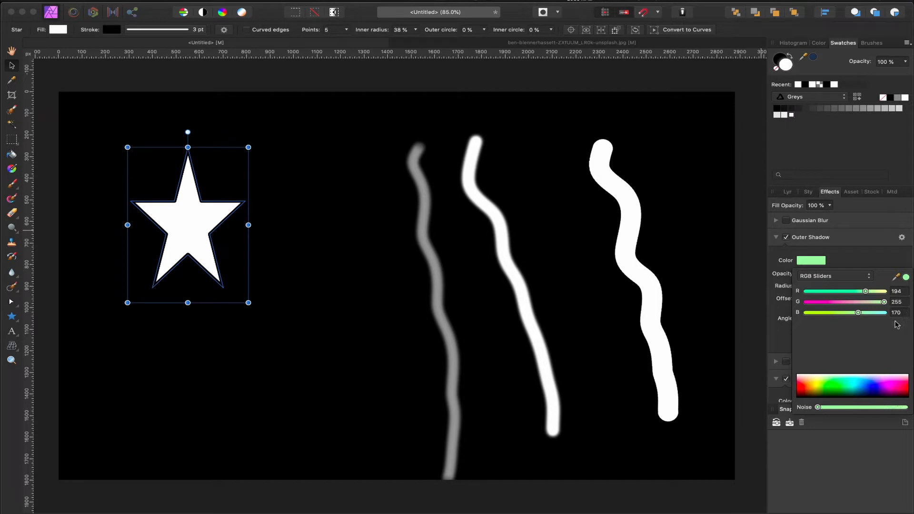
{"action": "scroll", "coordinate": [843, 365], "scroll_direction": "down", "scroll_amount": 3}
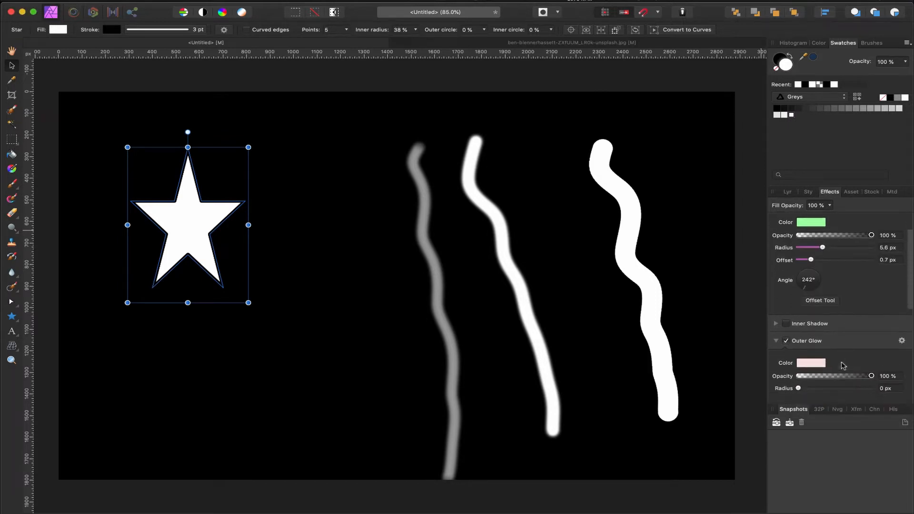
{"action": "left_click", "coordinate": [809, 363]}
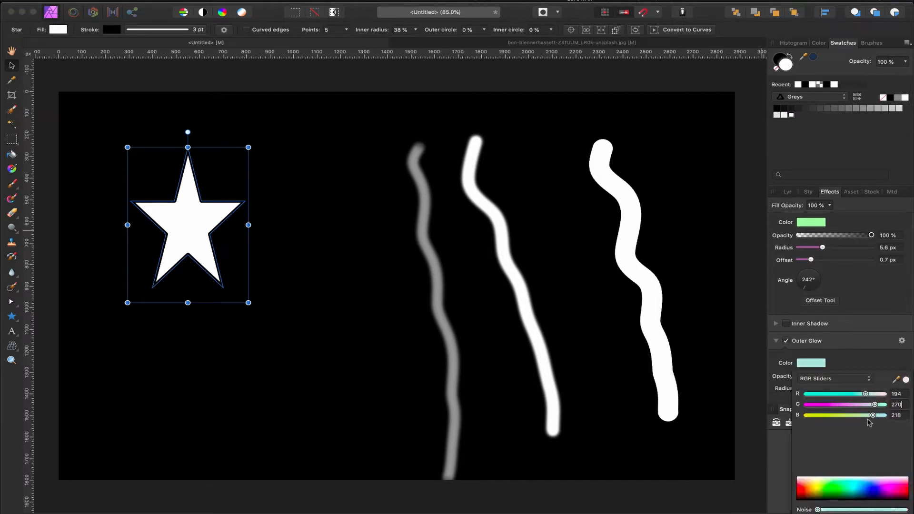
{"action": "key", "text": "Return"}
{"action": "left_click", "coordinate": [814, 223]}
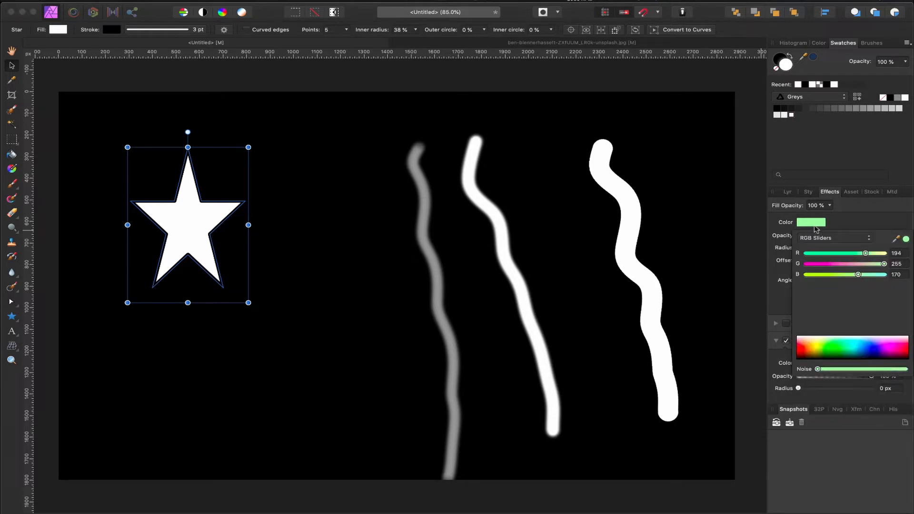
{"action": "left_click", "coordinate": [833, 224]}
{"action": "left_click", "coordinate": [810, 363]}
{"action": "left_click", "coordinate": [776, 452]}
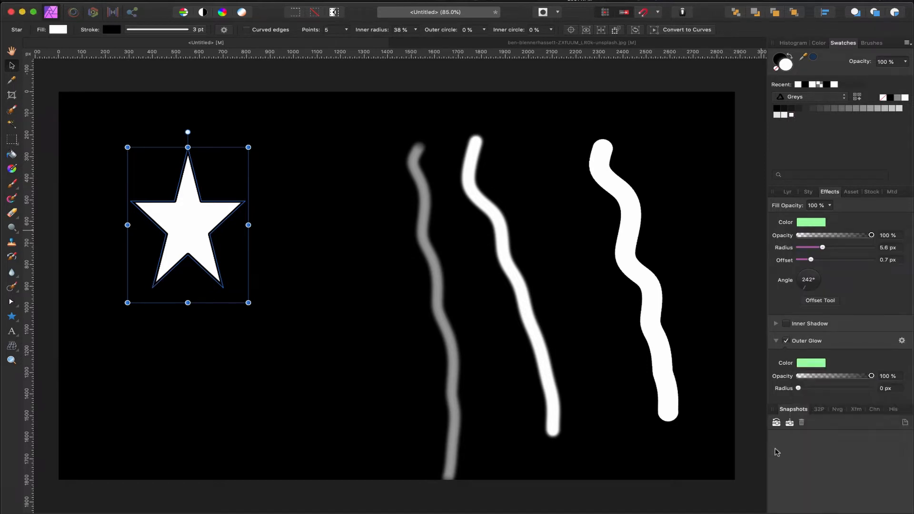
Set the star's Outer Glow radius to 100 px.
{"action": "left_click_drag", "start_coordinate": [798, 388], "coordinate": [883, 389]}
{"action": "left_click", "coordinate": [873, 389]}
{"action": "scroll", "coordinate": [884, 389], "scroll_direction": "up", "scroll_amount": 1}
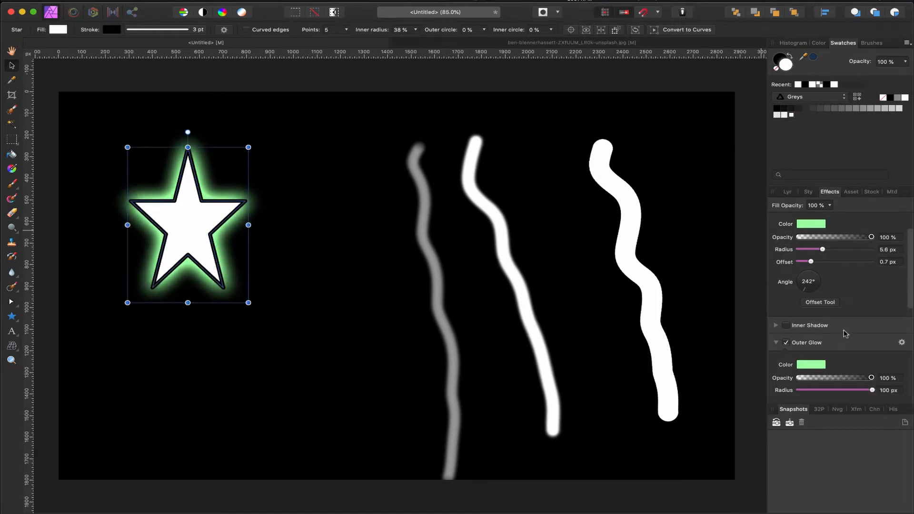
{"action": "scroll", "coordinate": [851, 325], "scroll_direction": "up", "scroll_amount": 3}
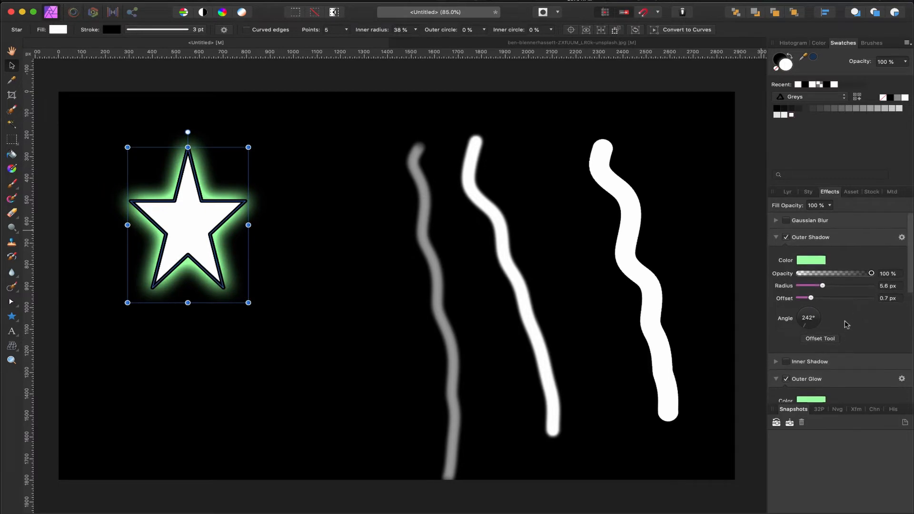
{"action": "scroll", "coordinate": [846, 324], "scroll_direction": "down", "scroll_amount": 2}
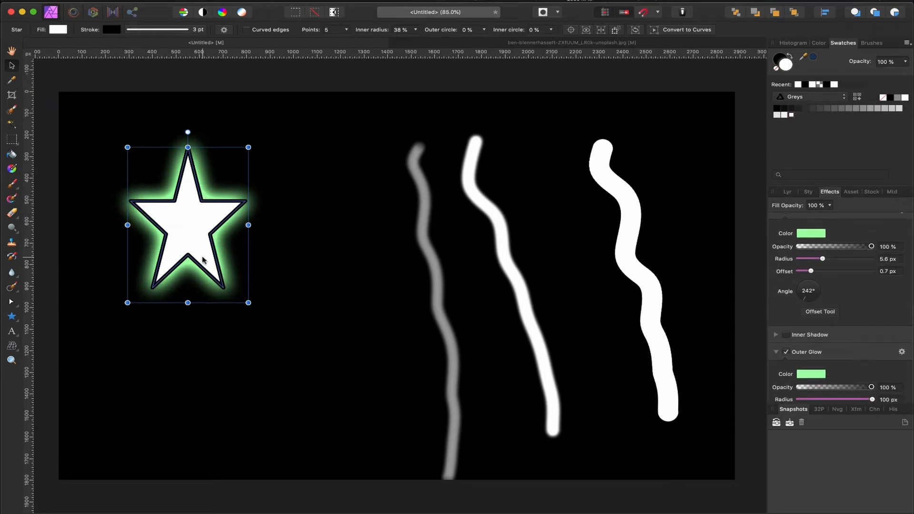
Change the star's stroke colour to white and deselect the shape.
{"action": "left_click", "coordinate": [111, 31]}
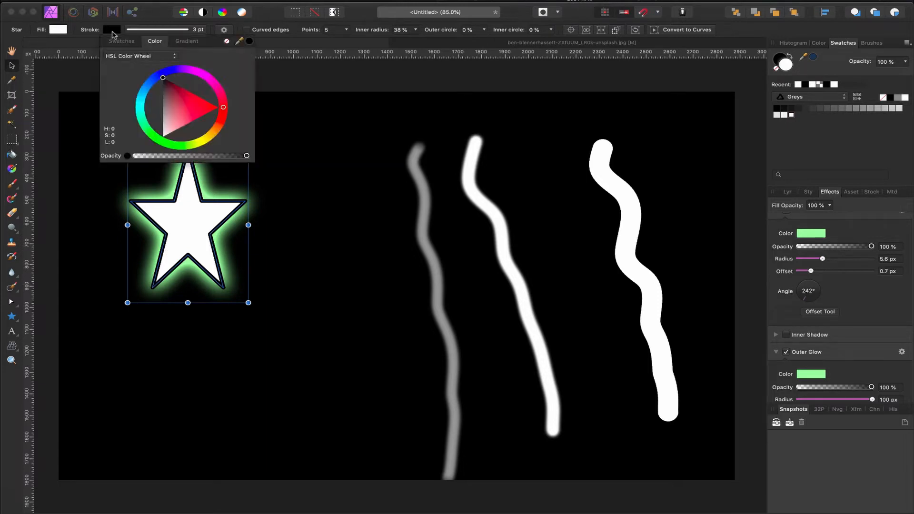
{"action": "left_click_drag", "start_coordinate": [165, 86], "coordinate": [163, 133]}
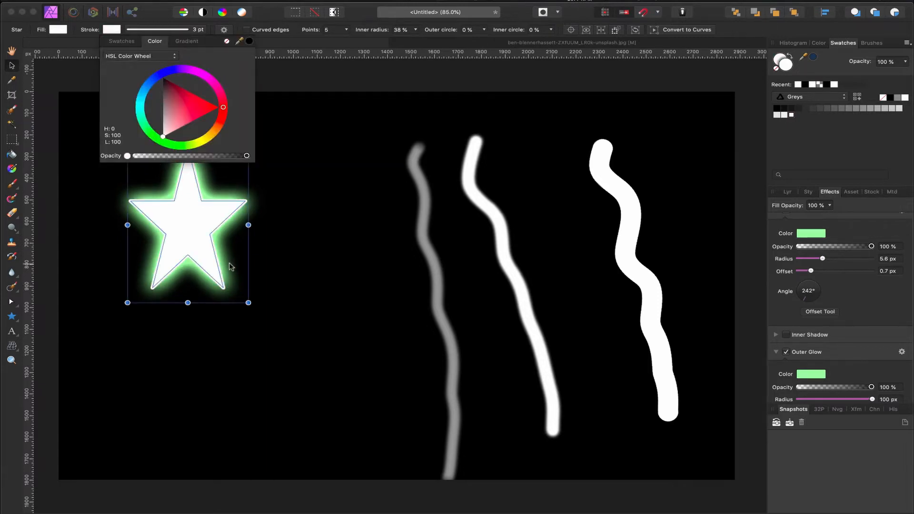
{"action": "left_click", "coordinate": [270, 281]}
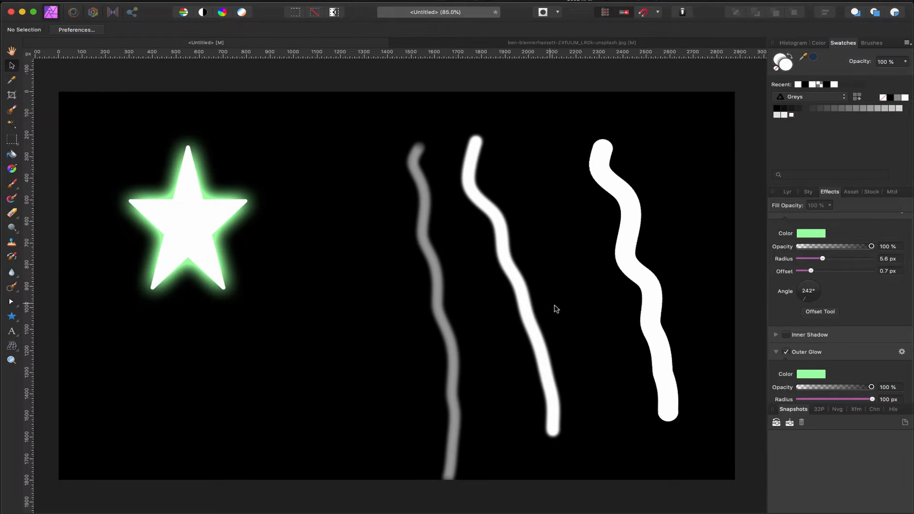
Try to enable an Inner Glow in light blue, RGB 200, 239, 255.
{"action": "scroll", "coordinate": [821, 339], "scroll_direction": "down", "scroll_amount": 3}
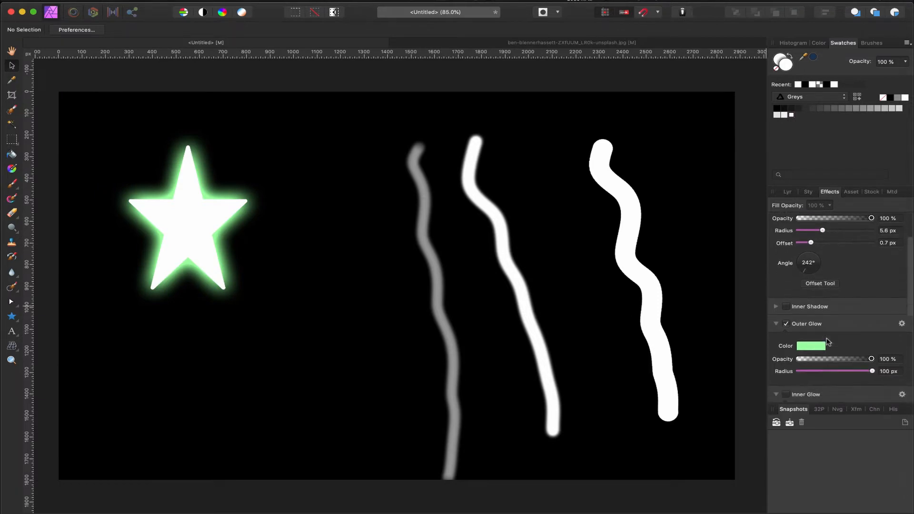
{"action": "scroll", "coordinate": [817, 335], "scroll_direction": "down", "scroll_amount": 3}
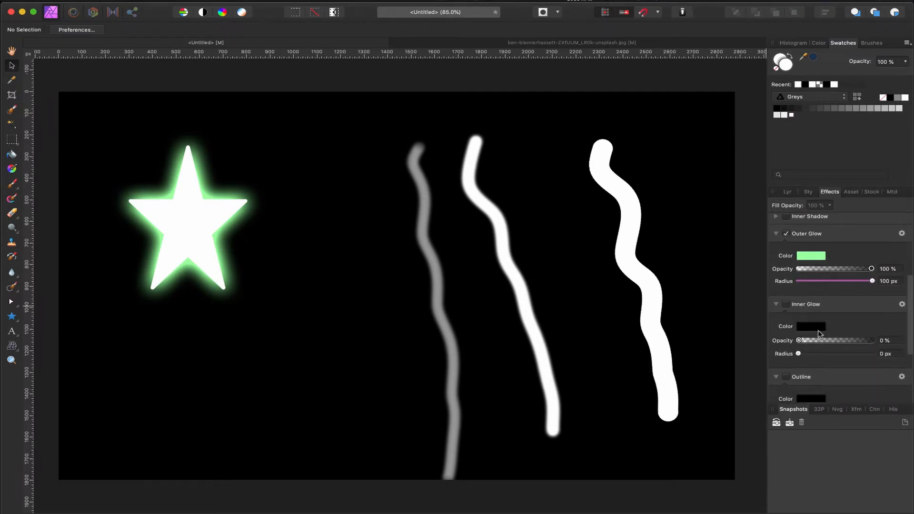
{"action": "left_click", "coordinate": [818, 329]}
{"action": "left_click", "coordinate": [820, 328]}
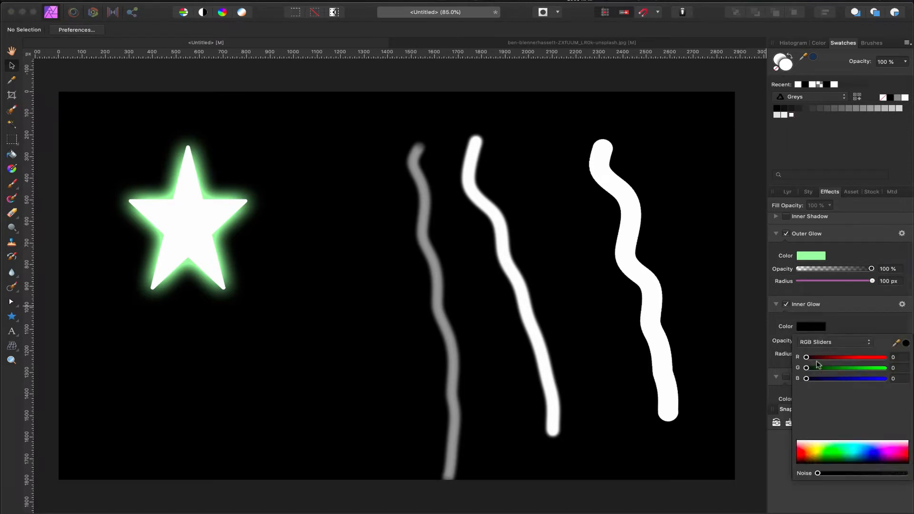
{"action": "left_click_drag", "start_coordinate": [806, 357], "coordinate": [874, 358]}
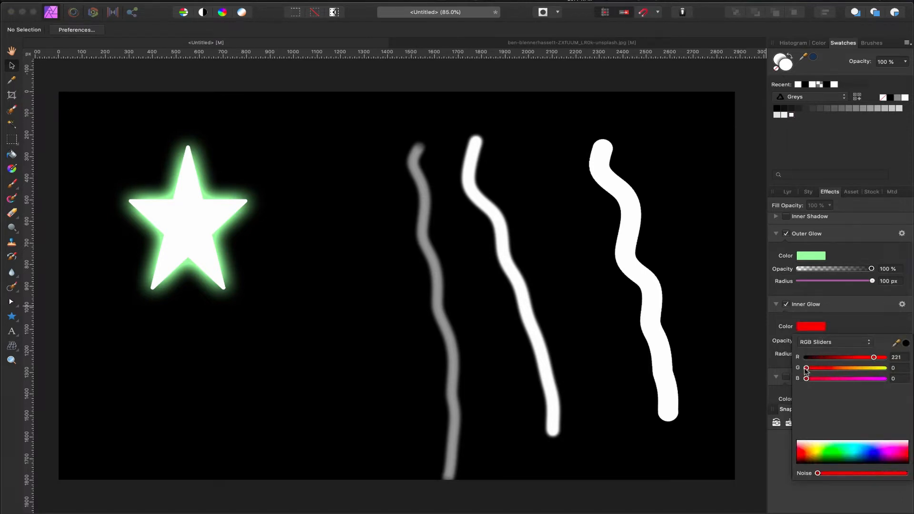
{"action": "left_click_drag", "start_coordinate": [806, 368], "coordinate": [869, 360]}
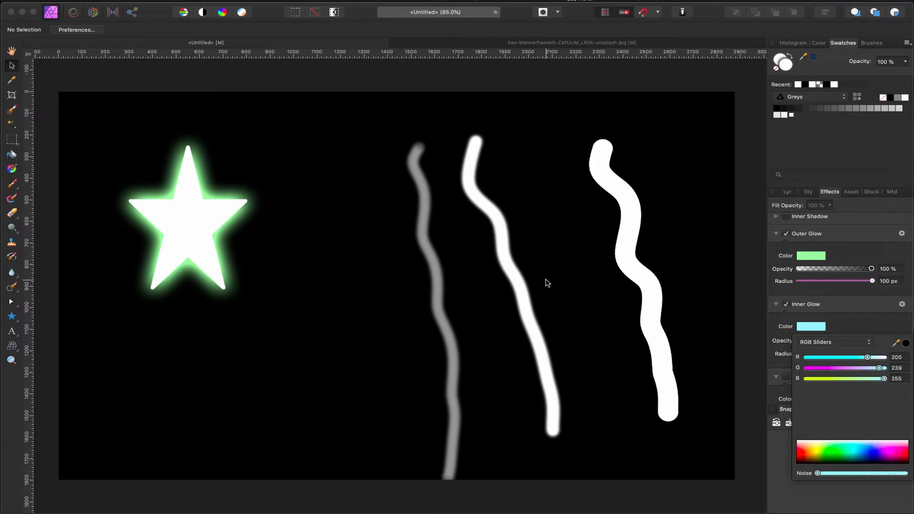
{"action": "left_click", "coordinate": [786, 460]}
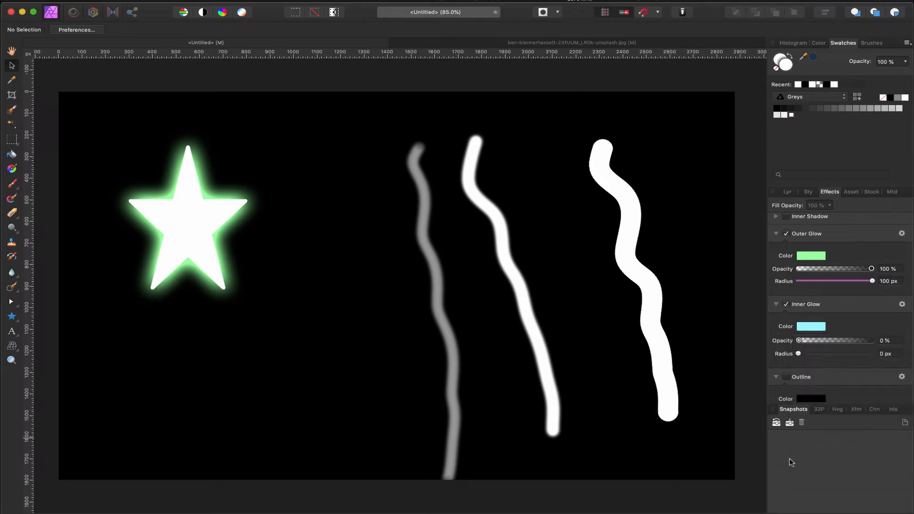
Try to raise the Inner Glow's opacity and radius as well as the Outline's opacity.
{"action": "left_click_drag", "start_coordinate": [799, 341], "coordinate": [870, 357]}
{"action": "left_click_drag", "start_coordinate": [823, 340], "coordinate": [841, 341]}
{"action": "scroll", "coordinate": [839, 346], "scroll_direction": "down", "scroll_amount": 4}
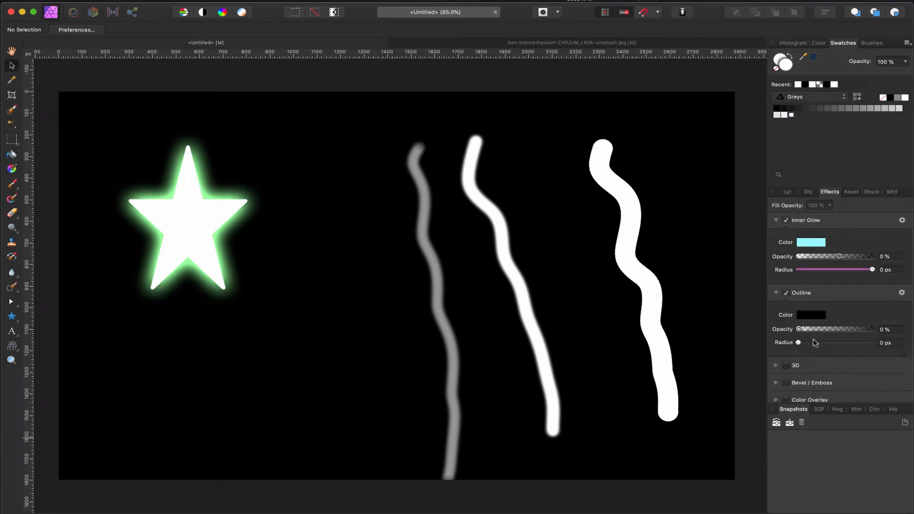
{"action": "left_click_drag", "start_coordinate": [800, 330], "coordinate": [836, 332]}
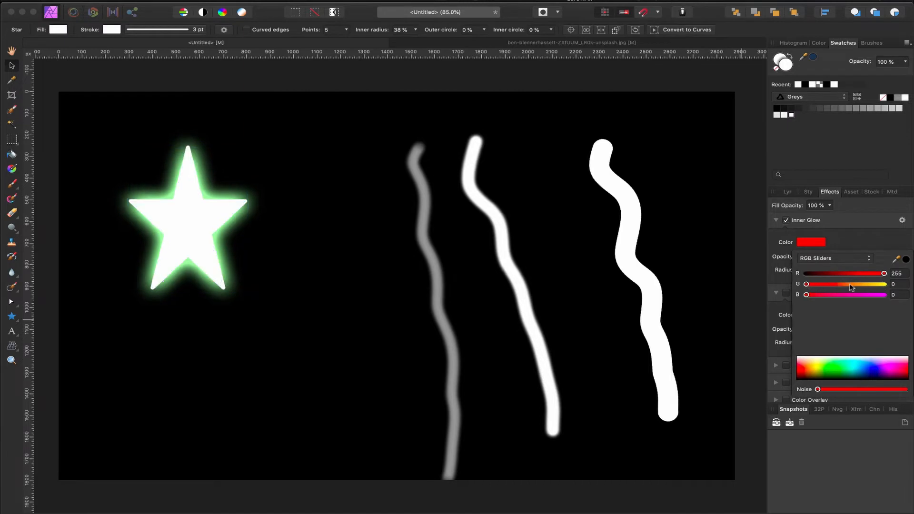
Colour the star's Inner Glow cyan, RGB 181, 246, 255, at 100% opacity.
{"action": "left_click_drag", "start_coordinate": [807, 284], "coordinate": [881, 284]}
{"action": "left_click", "coordinate": [862, 273]}
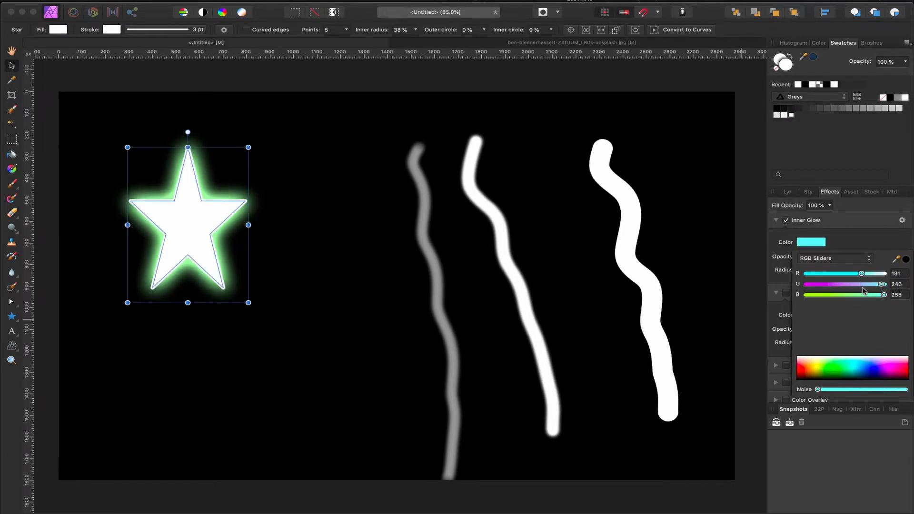
{"action": "left_click", "coordinate": [782, 318]}
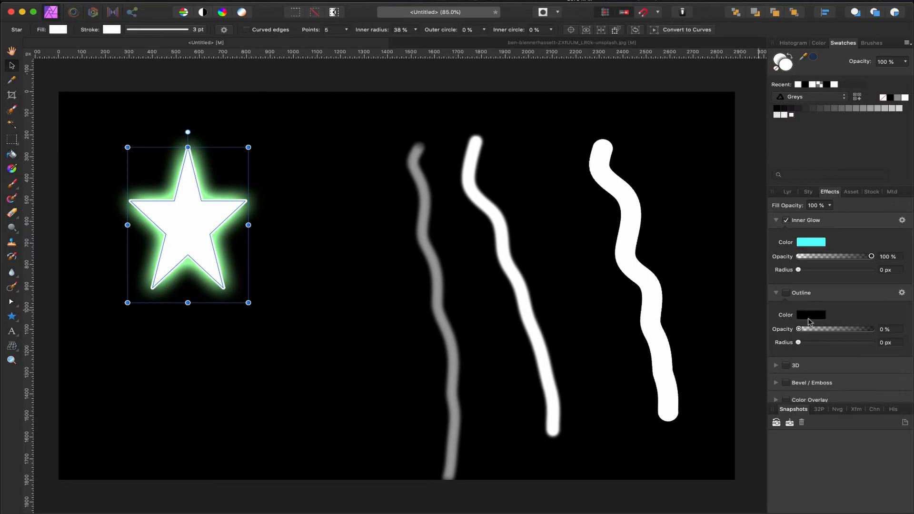
Enable a black Outline on the star at 100% opacity with a 0.1 px radius.
{"action": "left_click", "coordinate": [811, 315]}
{"action": "left_click", "coordinate": [786, 293]}
{"action": "left_click_drag", "start_coordinate": [798, 342], "coordinate": [800, 344]}
Try a Bevel / Emboss on the star at 75% opacity with a 4 px radius, and turn it off again.
{"action": "scroll", "coordinate": [832, 371], "scroll_direction": "down", "scroll_amount": 2}
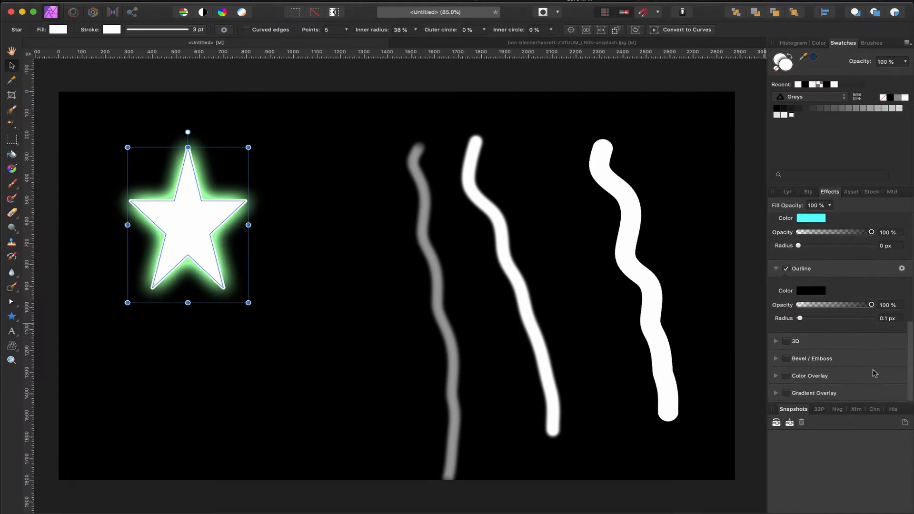
{"action": "left_click", "coordinate": [786, 360]}
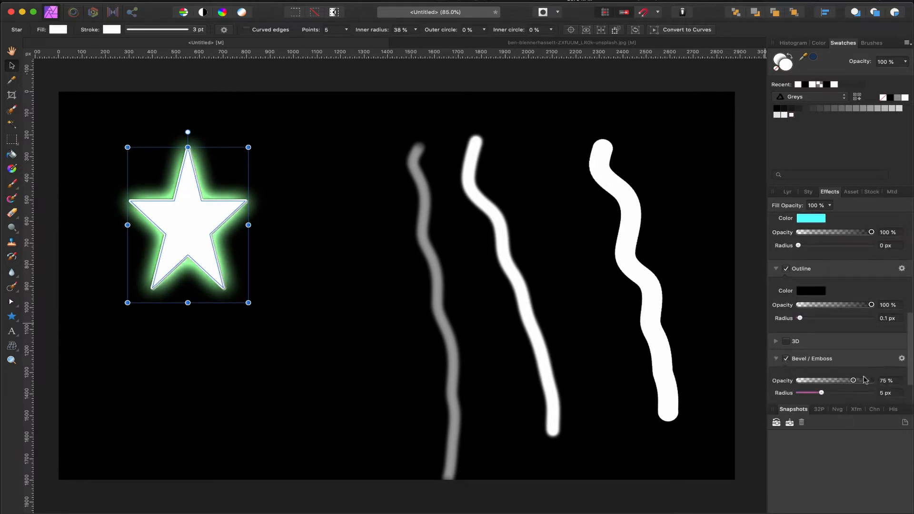
{"action": "scroll", "coordinate": [832, 369], "scroll_direction": "down", "scroll_amount": 3}
{"action": "mouse_move", "coordinate": [821, 351]}
{"action": "left_mouse_down"}
{"action": "mouse_move", "coordinate": [851, 352]}
{"action": "mouse_move", "coordinate": [813, 354]}
{"action": "left_mouse_up"}
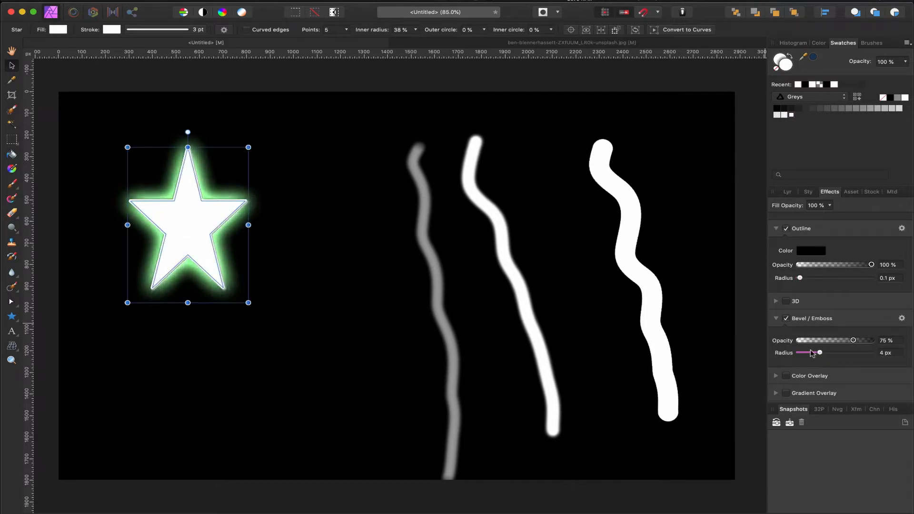
{"action": "left_click", "coordinate": [786, 319]}
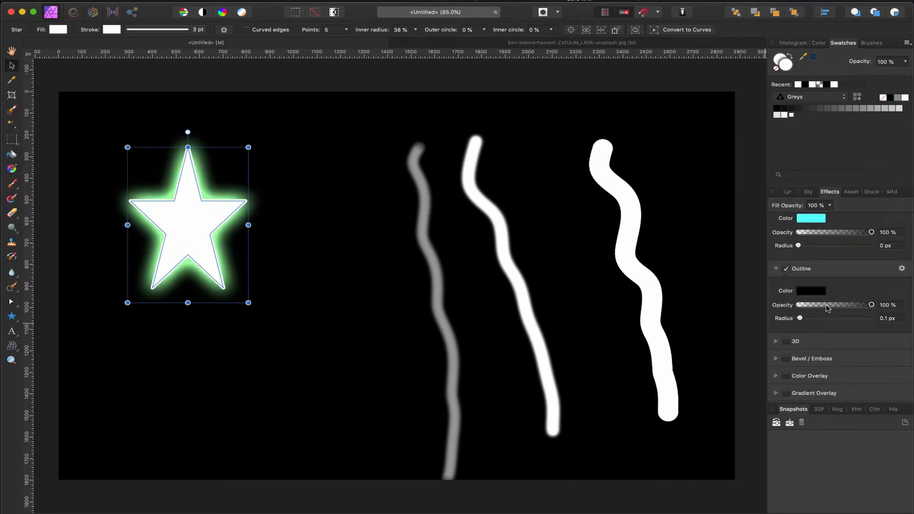
Deselect the star to examine its glow without the selection outline.
{"action": "scroll", "coordinate": [827, 309], "scroll_direction": "up", "scroll_amount": 10}
{"action": "left_click", "coordinate": [322, 257]}
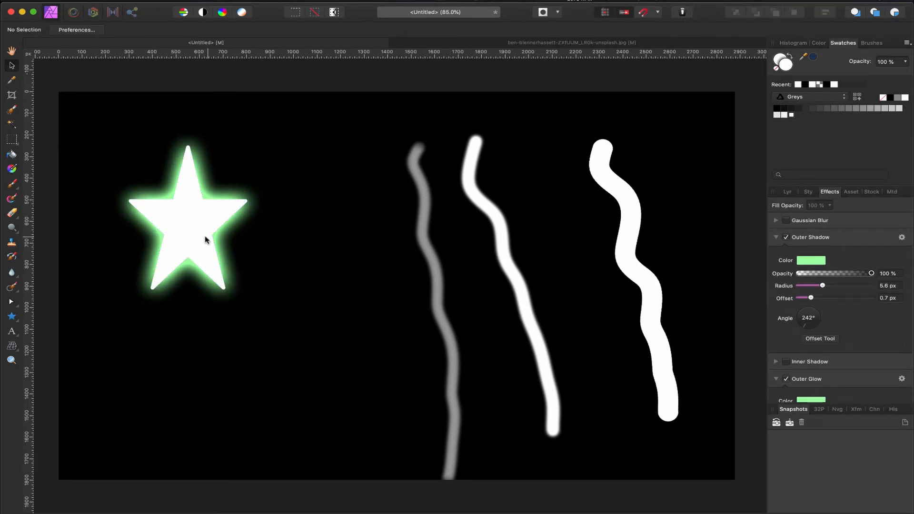
Save the star's effects as a new style in the Full Shape Neon Styles category.
{"action": "left_click", "coordinate": [190, 229]}
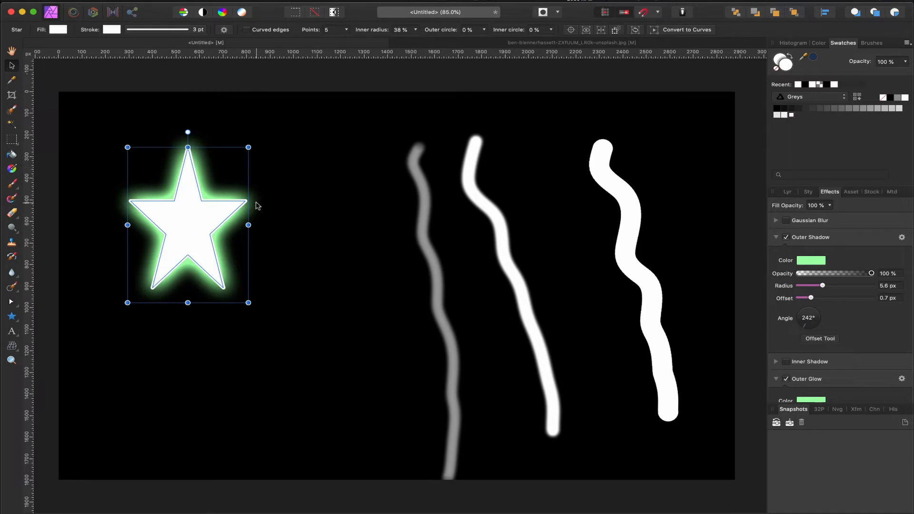
{"action": "left_click", "coordinate": [808, 192]}
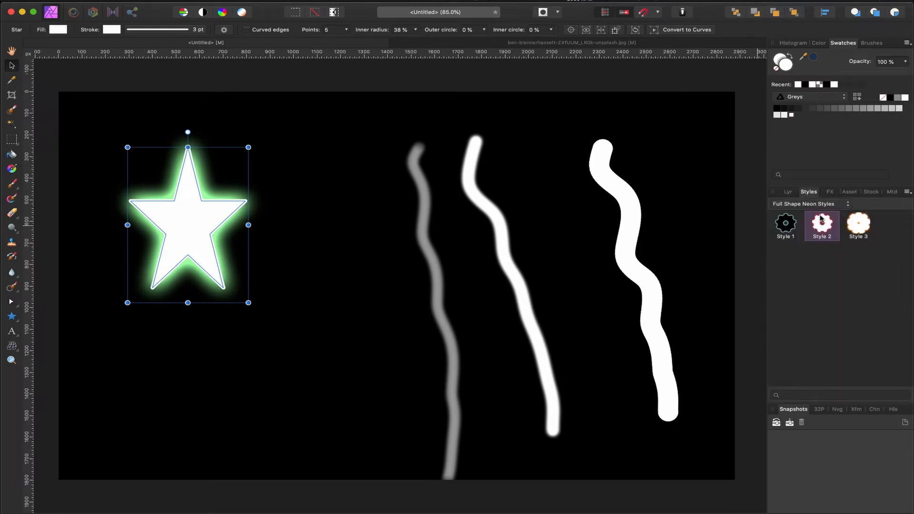
{"action": "left_click", "coordinate": [794, 204]}
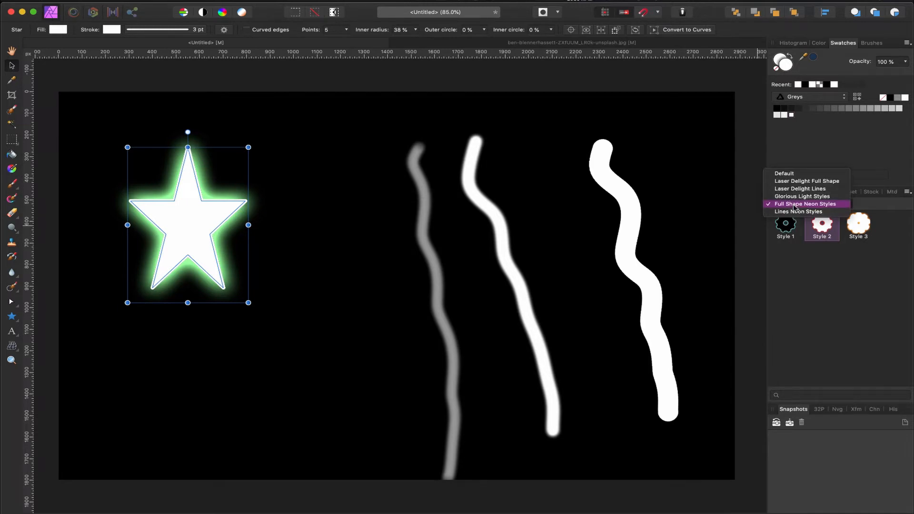
{"action": "left_click", "coordinate": [784, 173]}
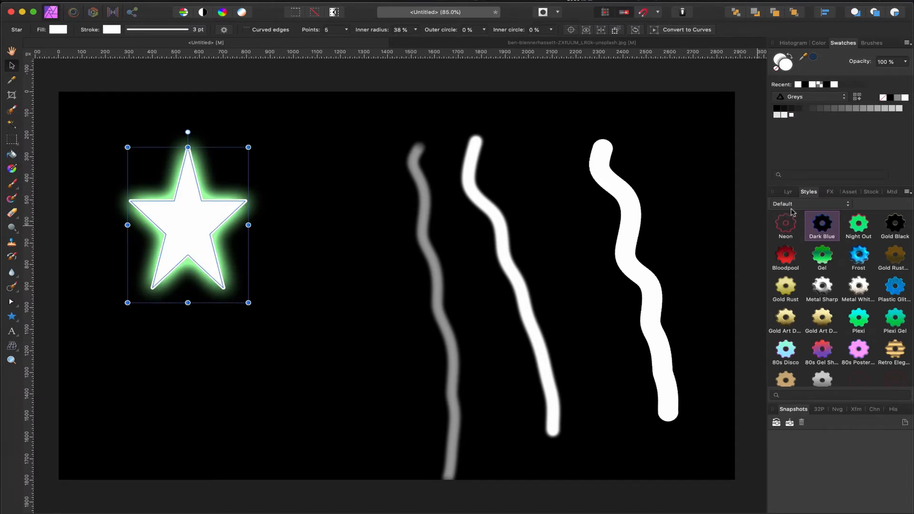
{"action": "left_click", "coordinate": [907, 192]}
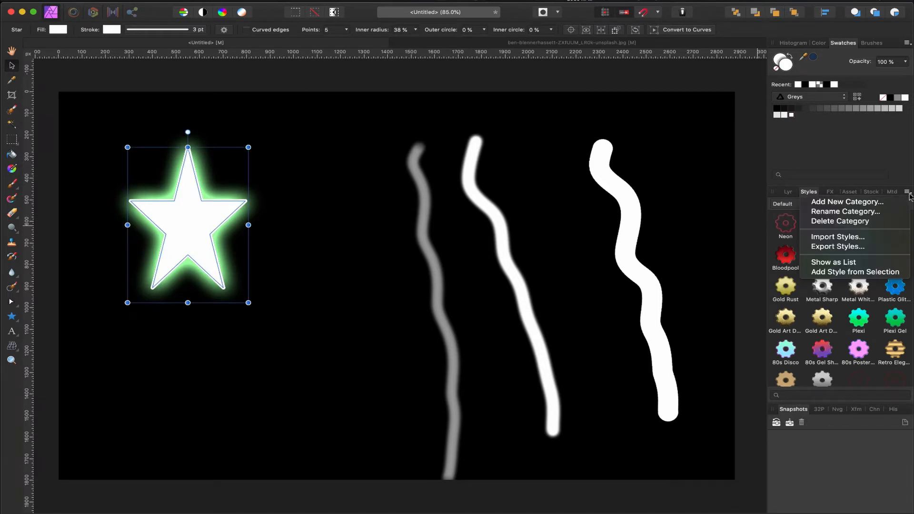
{"action": "left_click", "coordinate": [833, 172]}
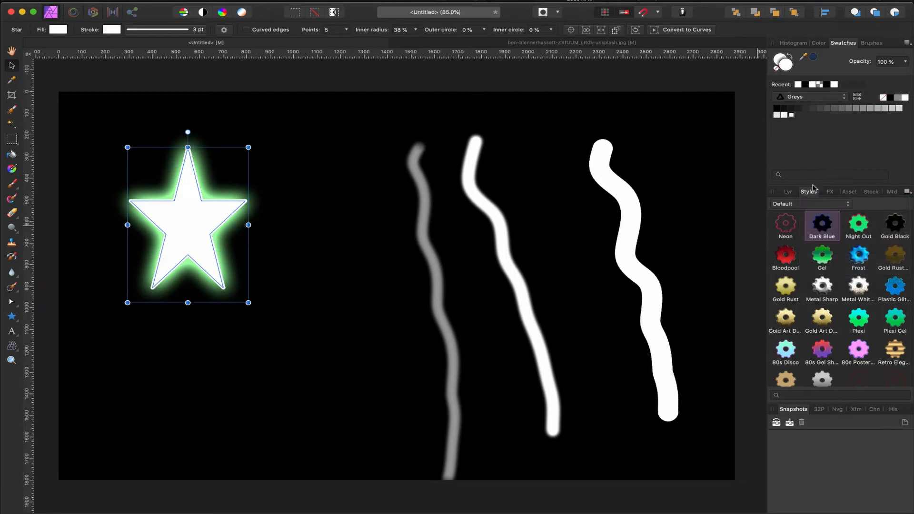
{"action": "left_click", "coordinate": [795, 202]}
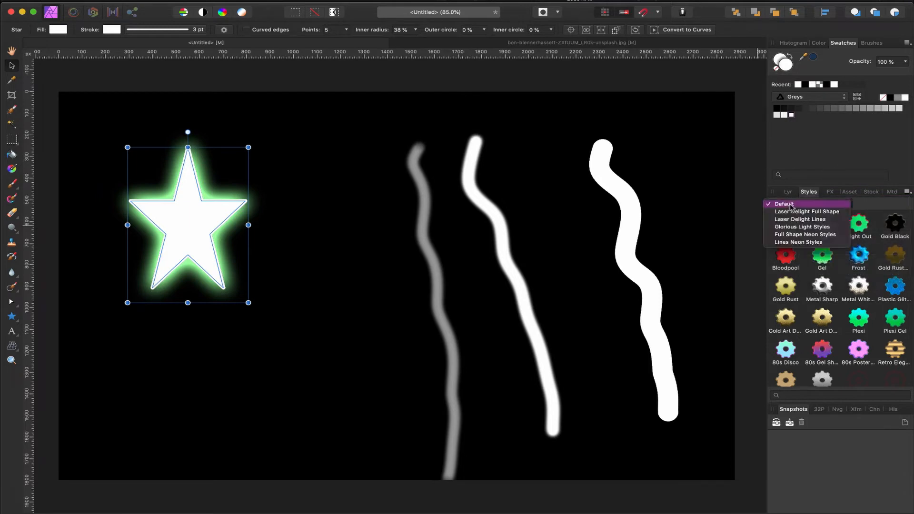
{"action": "left_click", "coordinate": [801, 235]}
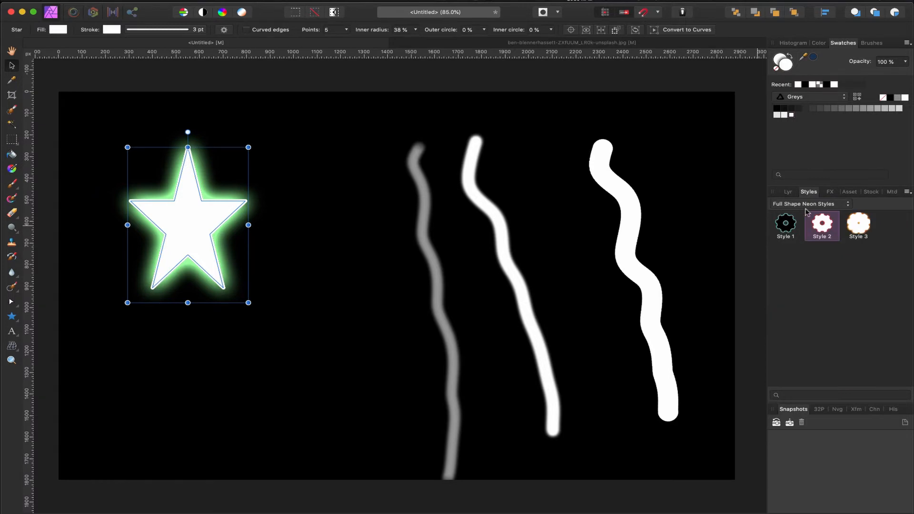
{"action": "left_click", "coordinate": [907, 192]}
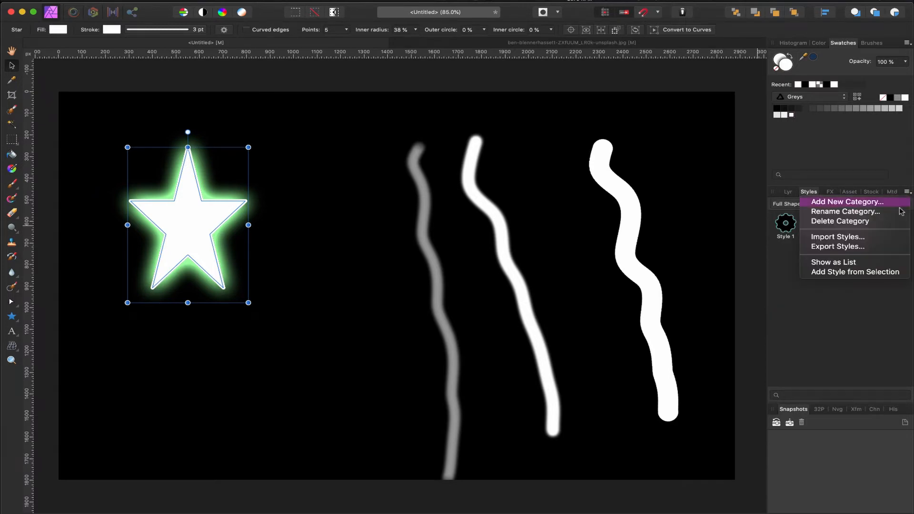
{"action": "left_click", "coordinate": [856, 273]}
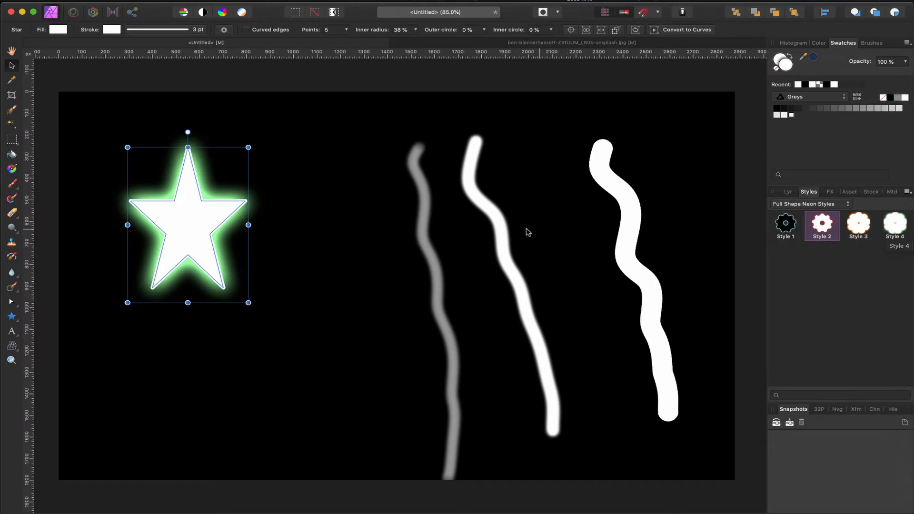
Give the brush-stroke layer a pink Outer Shadow with a 100 px radius, 23.1 px offset and 57° angle.
{"action": "left_click", "coordinate": [494, 223]}
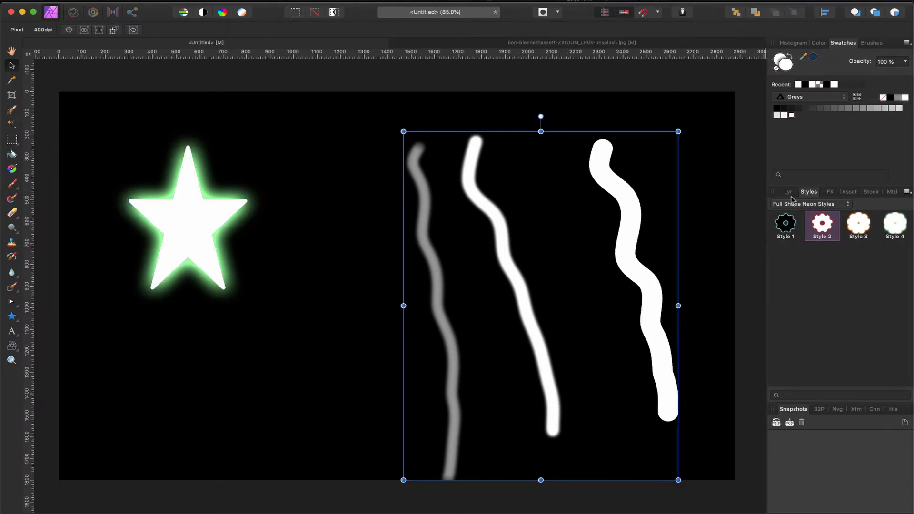
{"action": "left_click", "coordinate": [829, 192]}
{"action": "scroll", "coordinate": [807, 260], "scroll_direction": "up", "scroll_amount": 1}
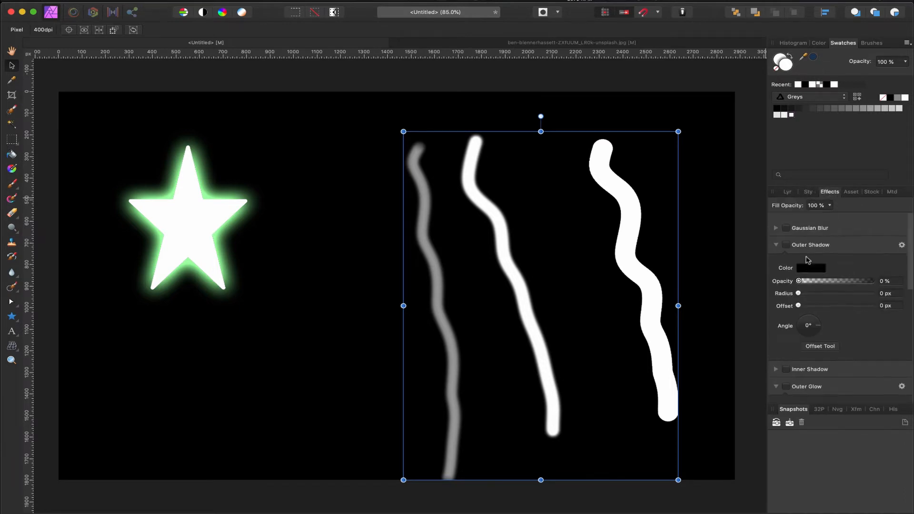
{"action": "left_click", "coordinate": [809, 261]}
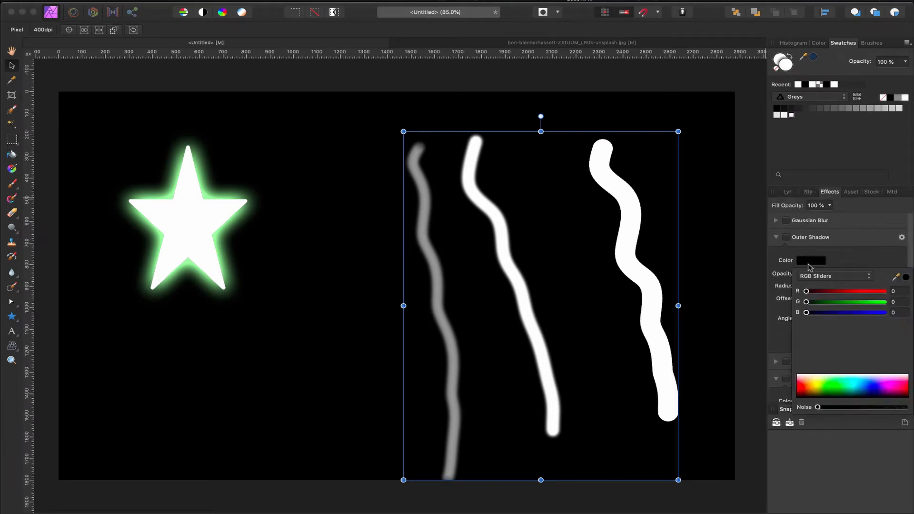
{"action": "left_click", "coordinate": [821, 277]}
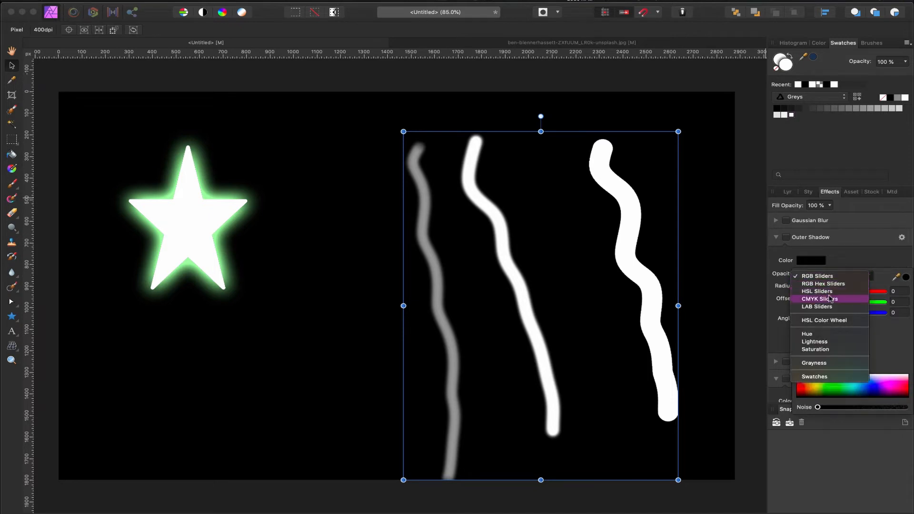
{"action": "left_click", "coordinate": [828, 320]}
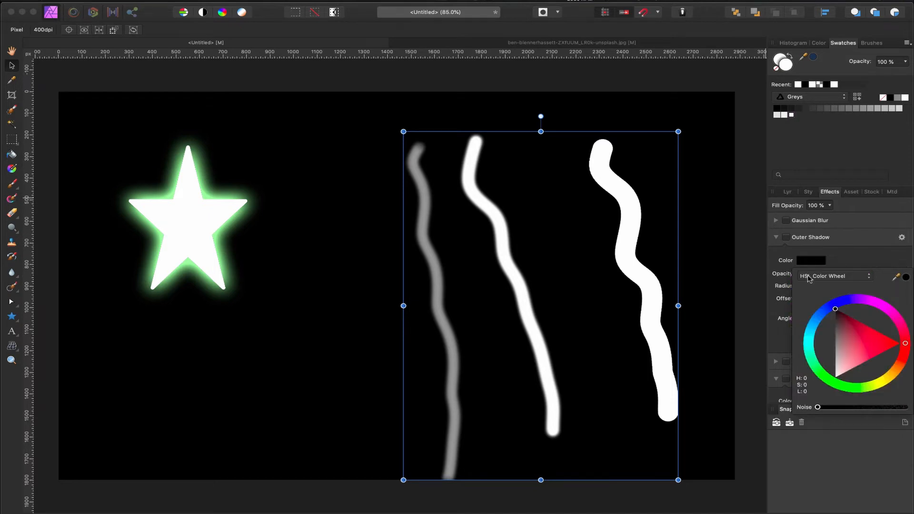
{"action": "mouse_move", "coordinate": [847, 336]}
{"action": "left_mouse_down"}
{"action": "mouse_move", "coordinate": [869, 344]}
{"action": "mouse_move", "coordinate": [887, 312]}
{"action": "left_mouse_up"}
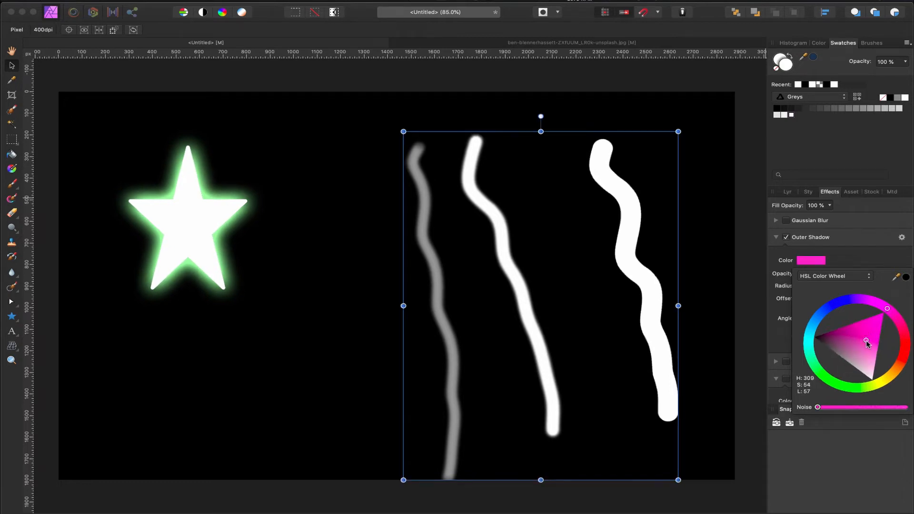
{"action": "left_click_drag", "start_coordinate": [878, 347], "coordinate": [873, 344]}
{"action": "left_click", "coordinate": [852, 444]}
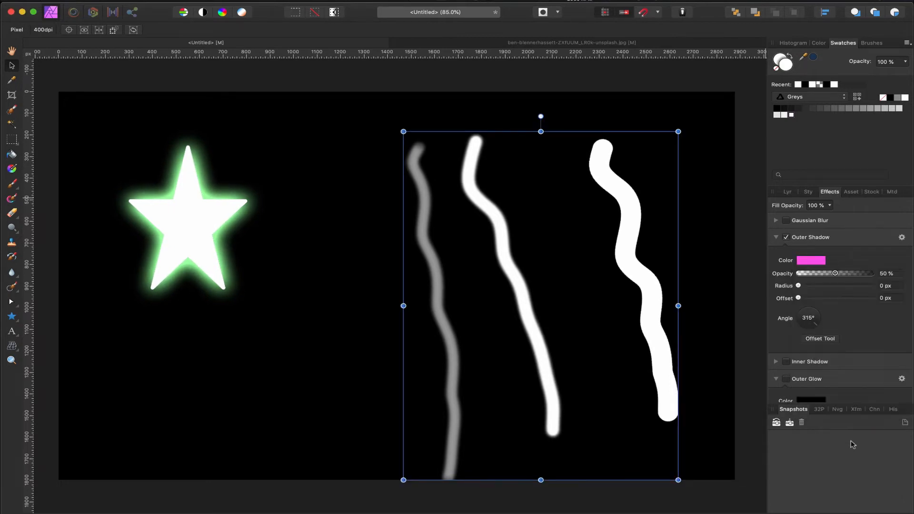
{"action": "left_click_drag", "start_coordinate": [800, 286], "coordinate": [873, 286]}
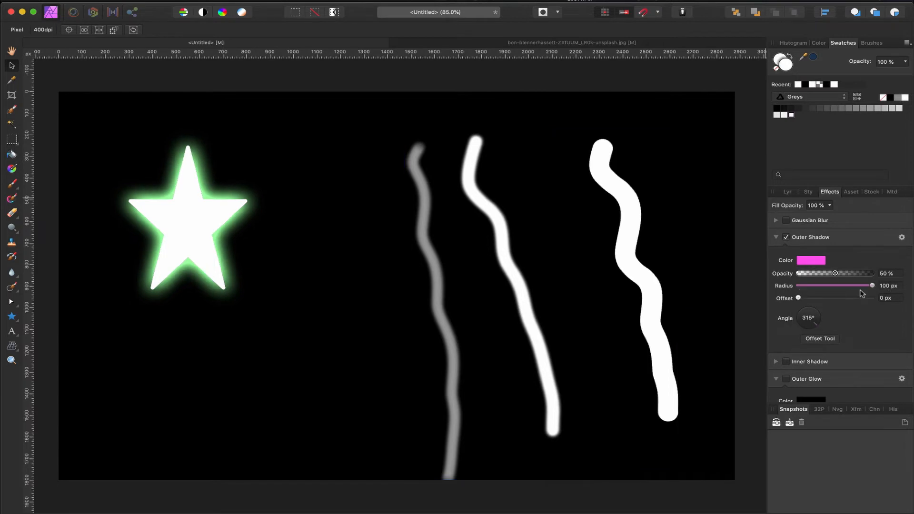
{"action": "left_click_drag", "start_coordinate": [798, 298], "coordinate": [826, 301]}
Enable a pink Outer Glow on the brush strokes, HSL 318, 92, 71, at 100% opacity with a 100 px radius.
{"action": "scroll", "coordinate": [847, 376], "scroll_direction": "down", "scroll_amount": 4}
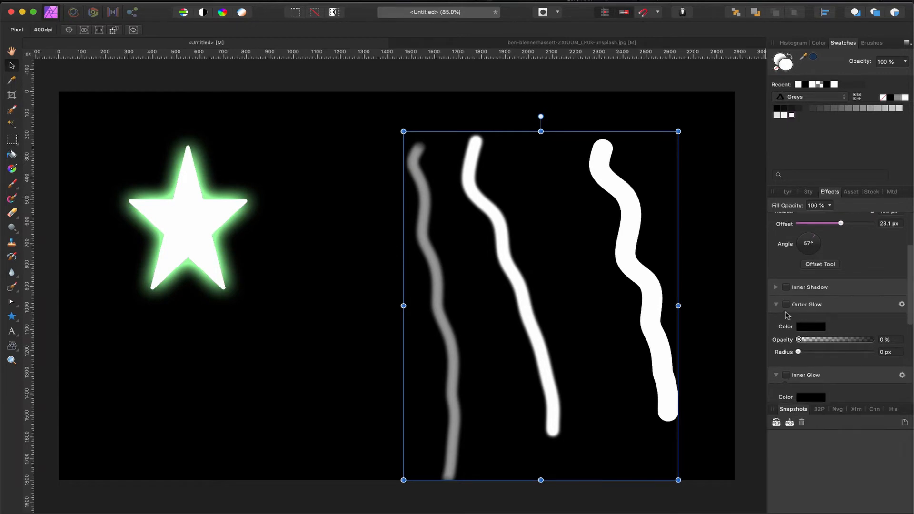
{"action": "left_click", "coordinate": [785, 305]}
{"action": "left_click", "coordinate": [811, 327]}
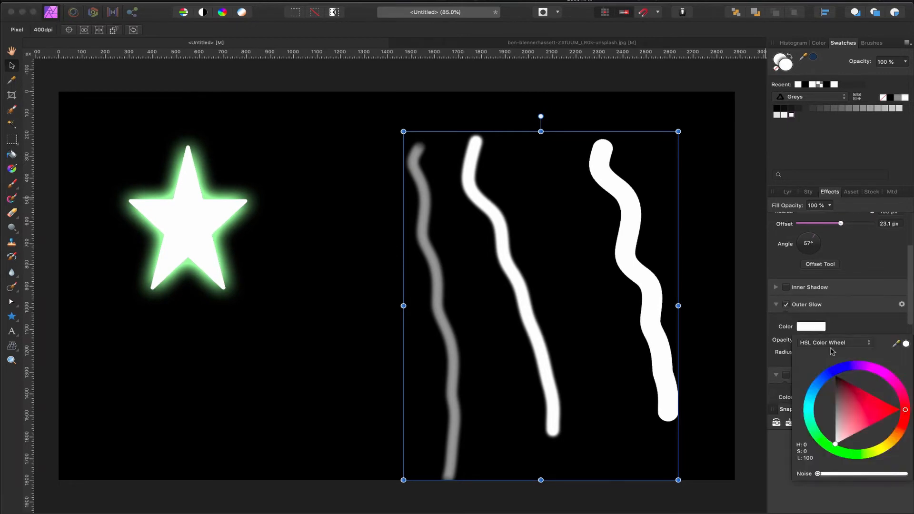
{"action": "left_click_drag", "start_coordinate": [905, 413], "coordinate": [893, 380]}
{"action": "left_click_drag", "start_coordinate": [874, 412], "coordinate": [876, 415]}
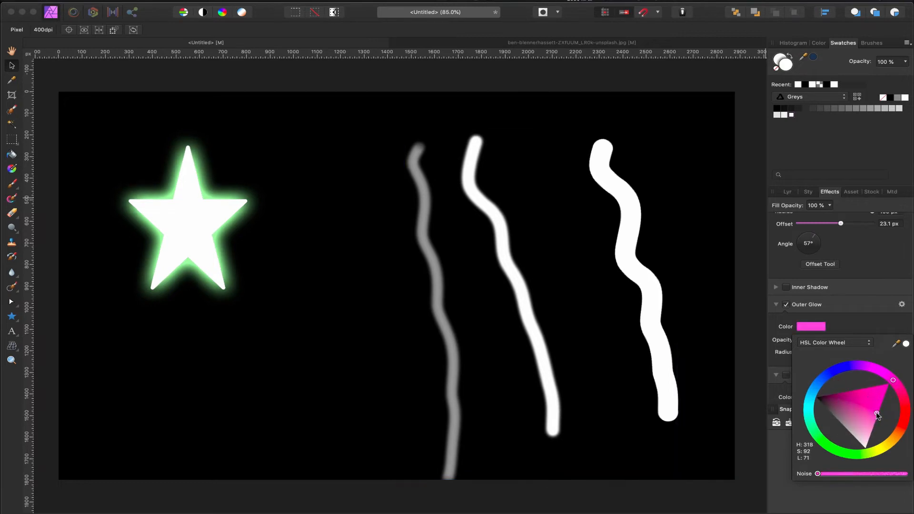
{"action": "left_click_drag", "start_coordinate": [803, 353], "coordinate": [864, 352]}
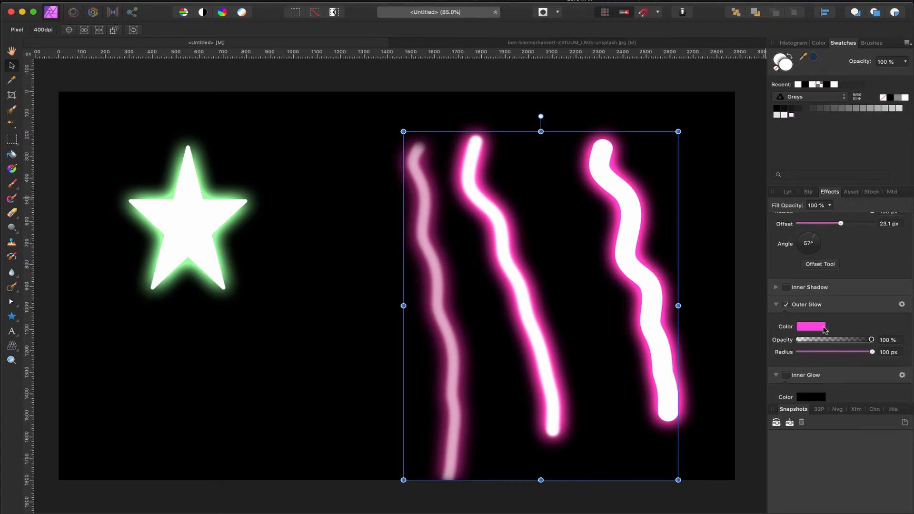
Enable a white Inner Glow on the brush strokes at 100% opacity with a 100 px radius.
{"action": "scroll", "coordinate": [826, 331], "scroll_direction": "down", "scroll_amount": 3}
{"action": "left_click", "coordinate": [786, 311]}
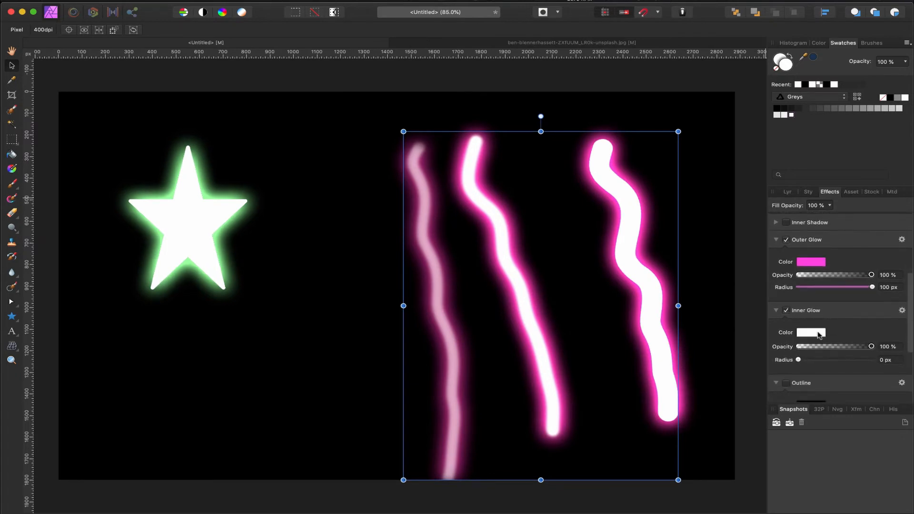
{"action": "left_click", "coordinate": [819, 336]}
{"action": "left_click_drag", "start_coordinate": [798, 359], "coordinate": [842, 359]}
{"action": "left_click_drag", "start_coordinate": [902, 360], "coordinate": [898, 363]}
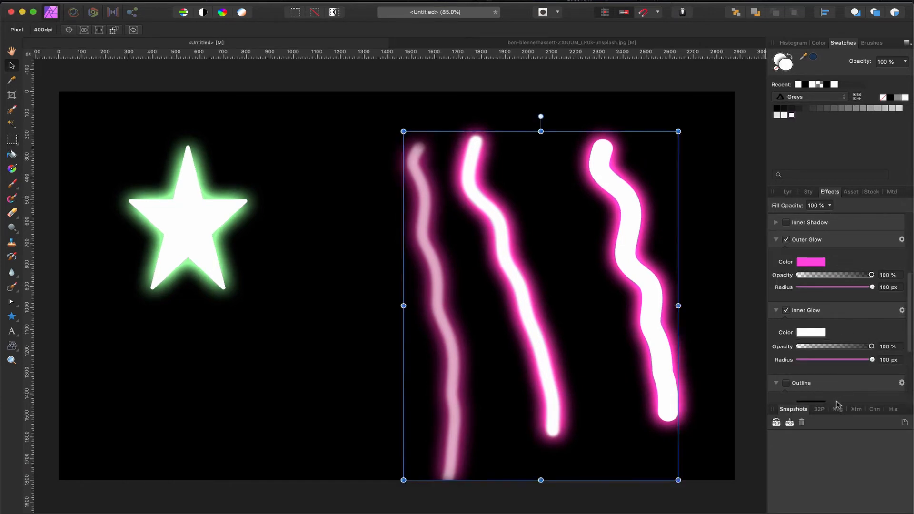
Save the brush strokes' effects as a new style in the Lines Neon Styles category.
{"action": "scroll", "coordinate": [844, 387], "scroll_direction": "down", "scroll_amount": 2}
{"action": "scroll", "coordinate": [838, 374], "scroll_direction": "down", "scroll_amount": 3}
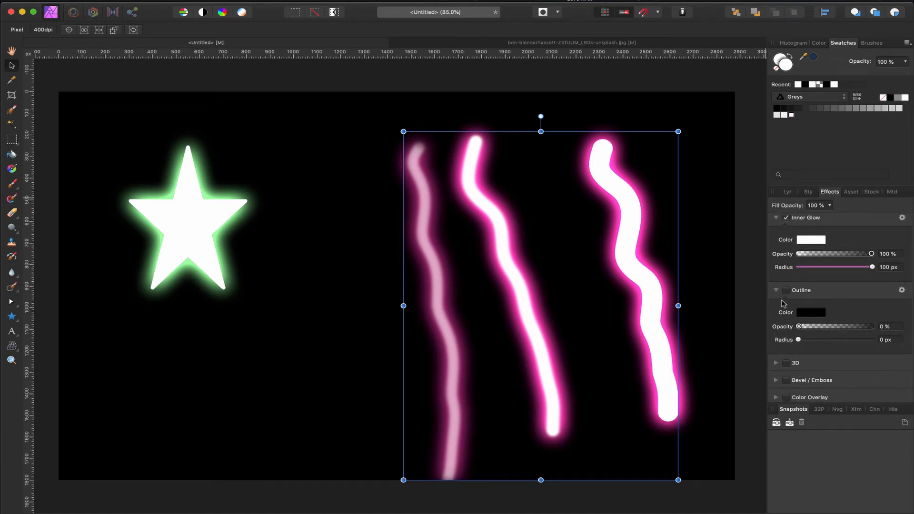
{"action": "scroll", "coordinate": [806, 312], "scroll_direction": "down", "scroll_amount": 1}
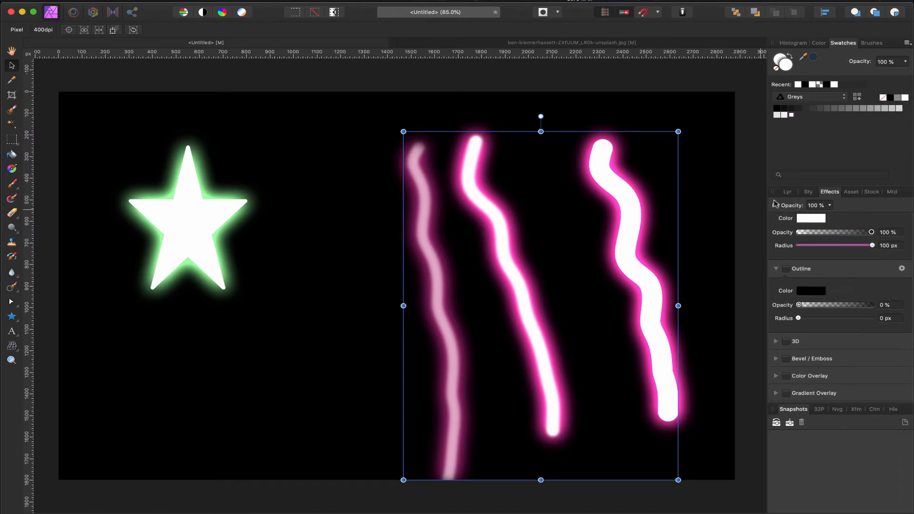
{"action": "left_click", "coordinate": [808, 193]}
{"action": "left_click", "coordinate": [805, 205]}
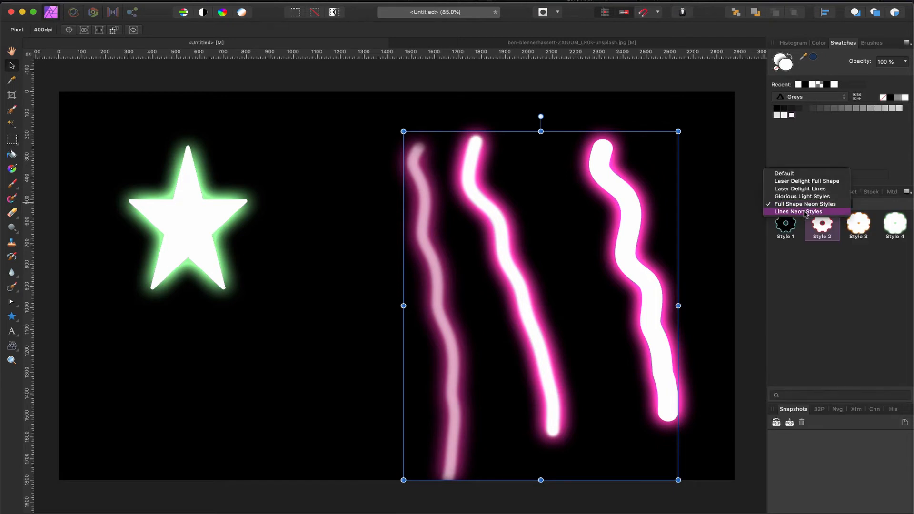
{"action": "left_click", "coordinate": [805, 212]}
{"action": "left_click", "coordinate": [907, 192]}
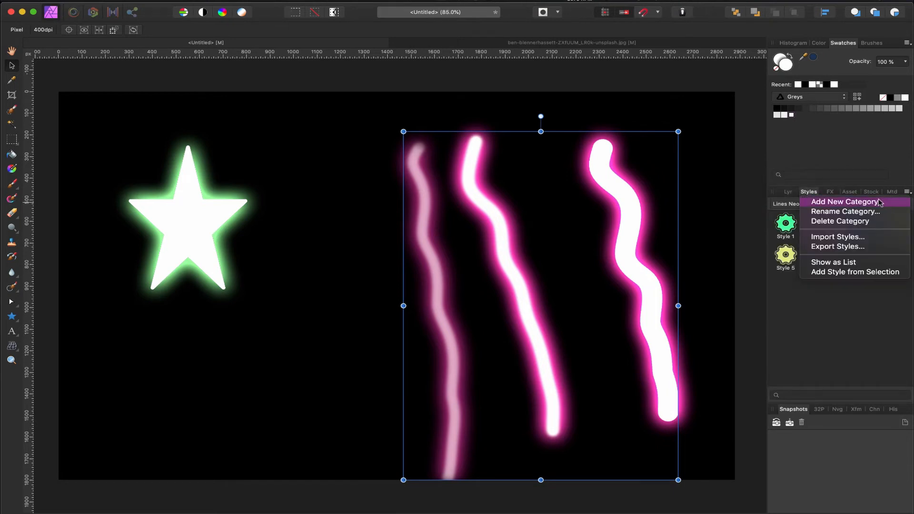
{"action": "left_click", "coordinate": [843, 292]}
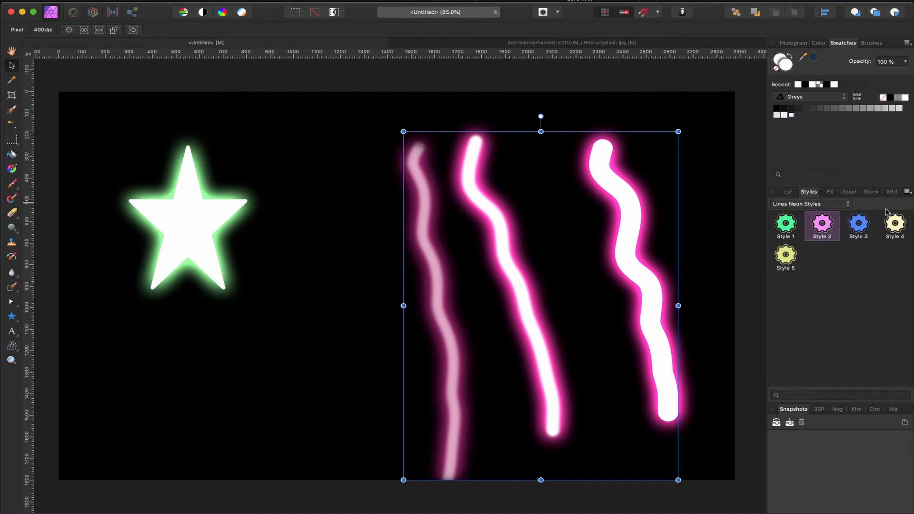
{"action": "left_click", "coordinate": [907, 191]}
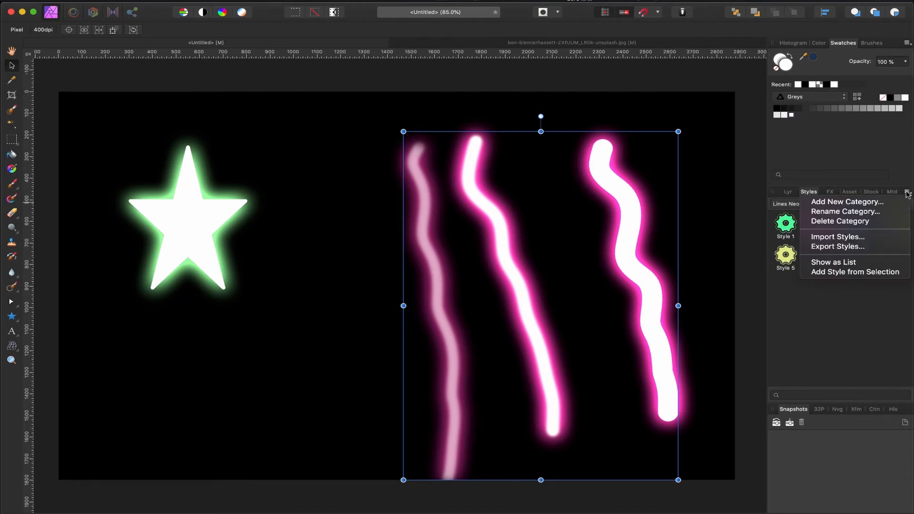
{"action": "left_click", "coordinate": [840, 272]}
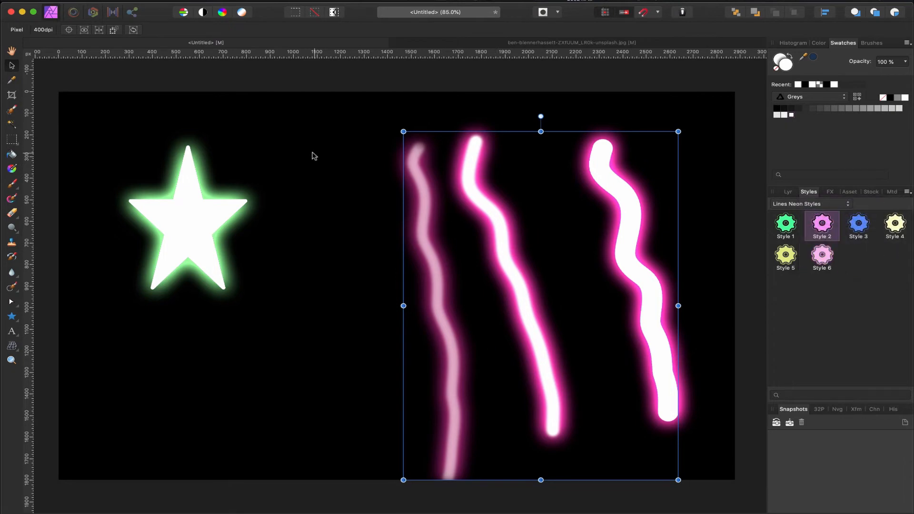
Deselect the brush strokes and move the star closer to the canvas's upper-left corner.
{"action": "left_click", "coordinate": [327, 169]}
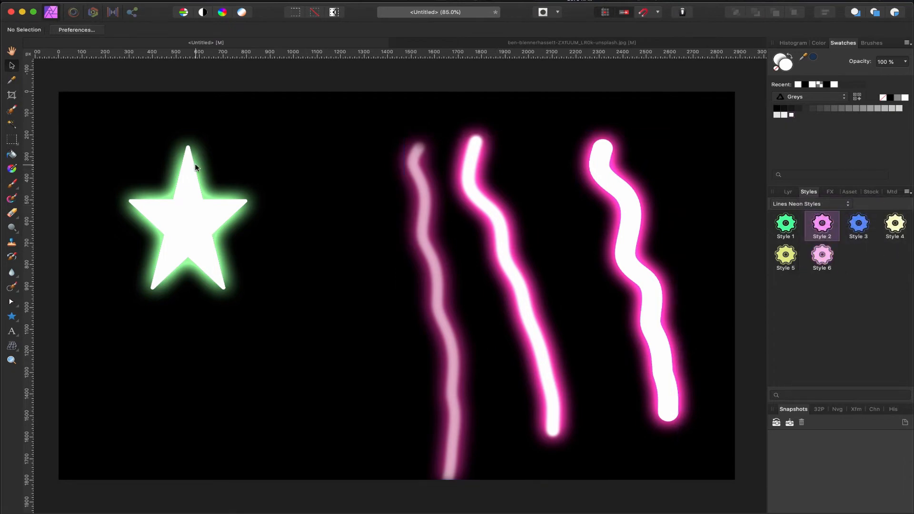
{"action": "left_click_drag", "start_coordinate": [193, 214], "coordinate": [163, 179]}
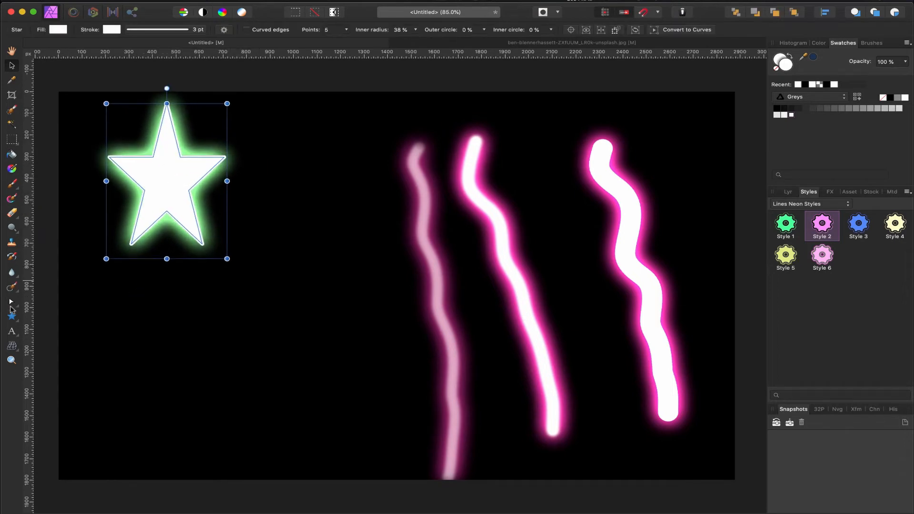
Add a new pixel layer above the star and draw a white triangle below the star with the Triangle tool.
{"action": "left_click", "coordinate": [13, 318]}
{"action": "left_click_drag", "start_coordinate": [13, 318], "coordinate": [57, 319]}
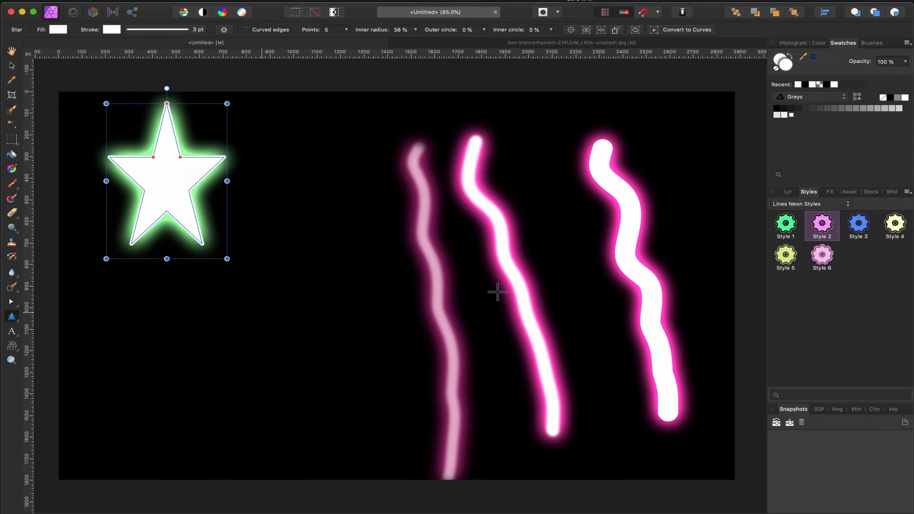
{"action": "left_click", "coordinate": [788, 192]}
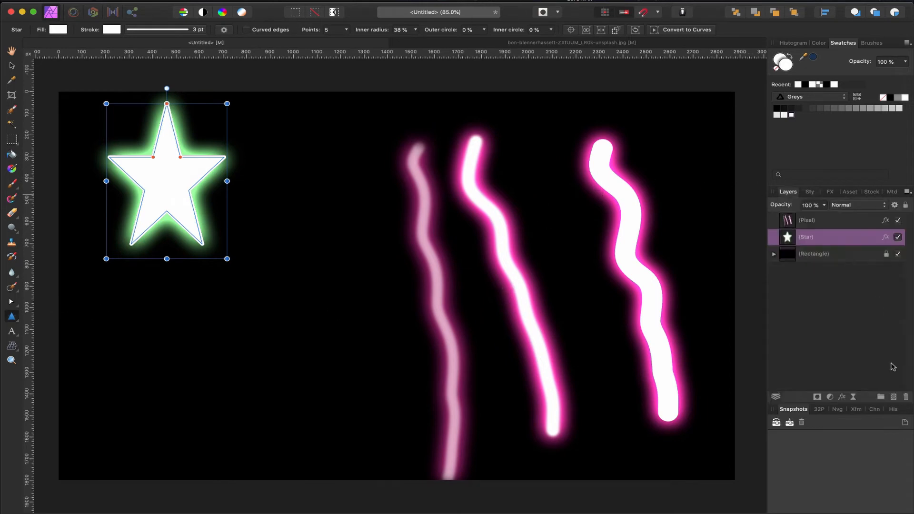
{"action": "left_click", "coordinate": [893, 398]}
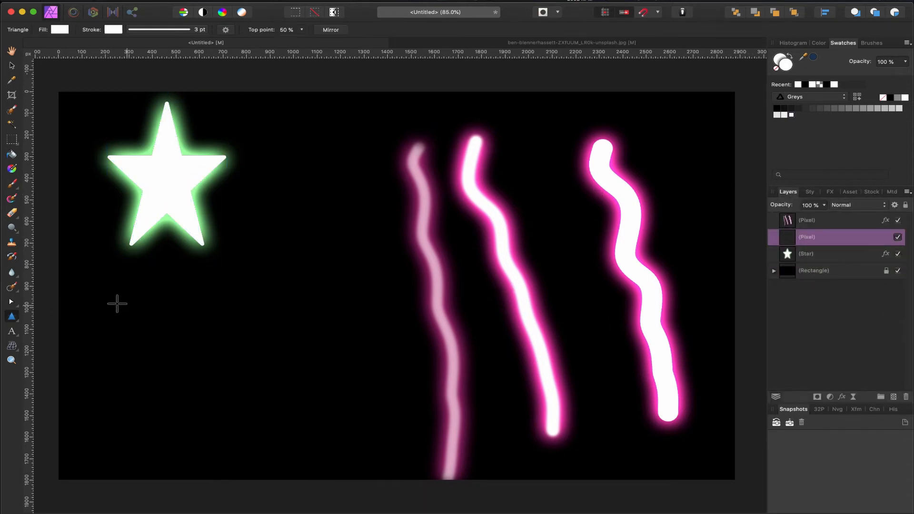
{"action": "left_click_drag", "start_coordinate": [106, 304], "coordinate": [313, 433]}
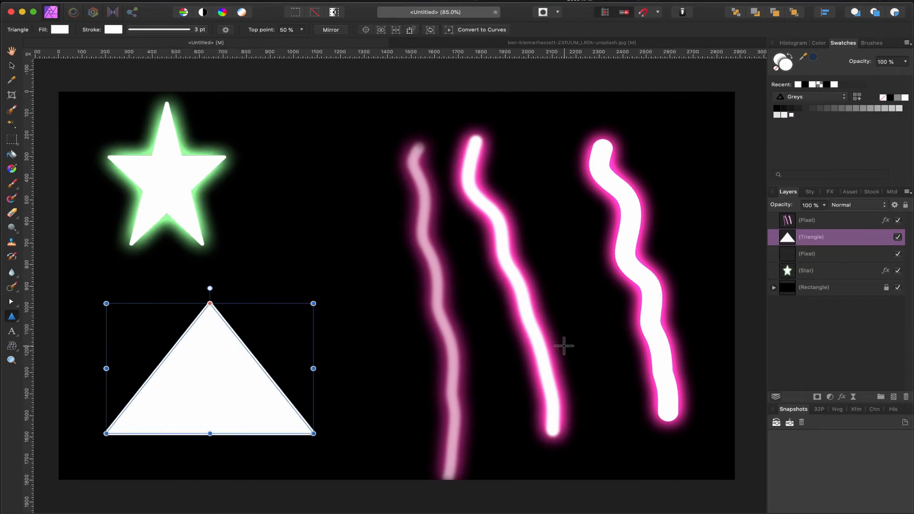
Try Style 5, Style 1 and Style 4 from the Lines Neon Styles category on the triangle.
{"action": "left_click", "coordinate": [809, 191]}
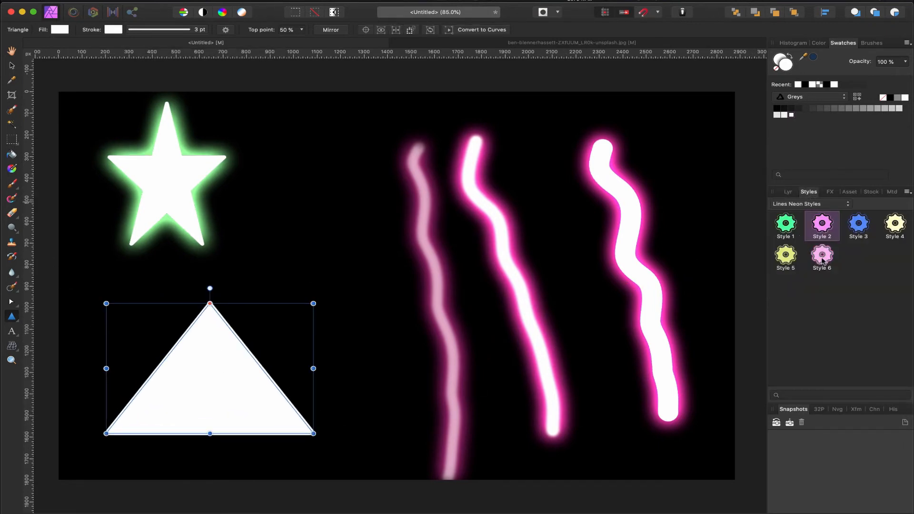
{"action": "left_click", "coordinate": [789, 257]}
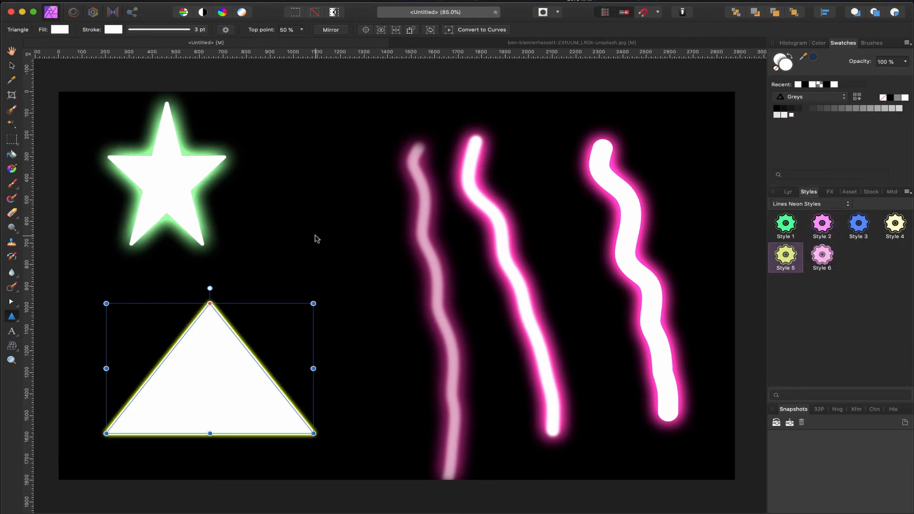
{"action": "key", "text": "v"}
{"action": "left_click", "coordinate": [312, 210]}
{"action": "left_click", "coordinate": [221, 398]}
{"action": "left_click", "coordinate": [786, 223]}
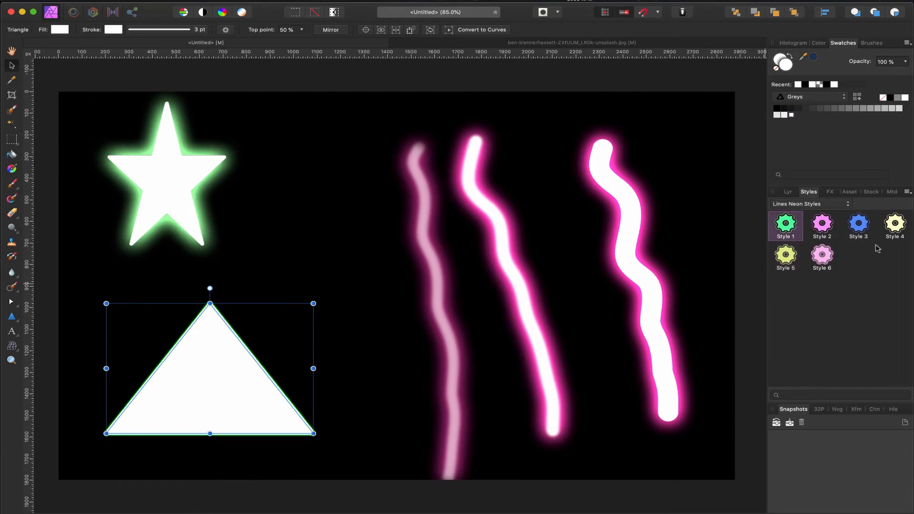
{"action": "left_click", "coordinate": [894, 223]}
Apply Style 4 from the Full Shape Neon Styles category to the triangle and move it slightly up and right.
{"action": "left_click", "coordinate": [818, 205]}
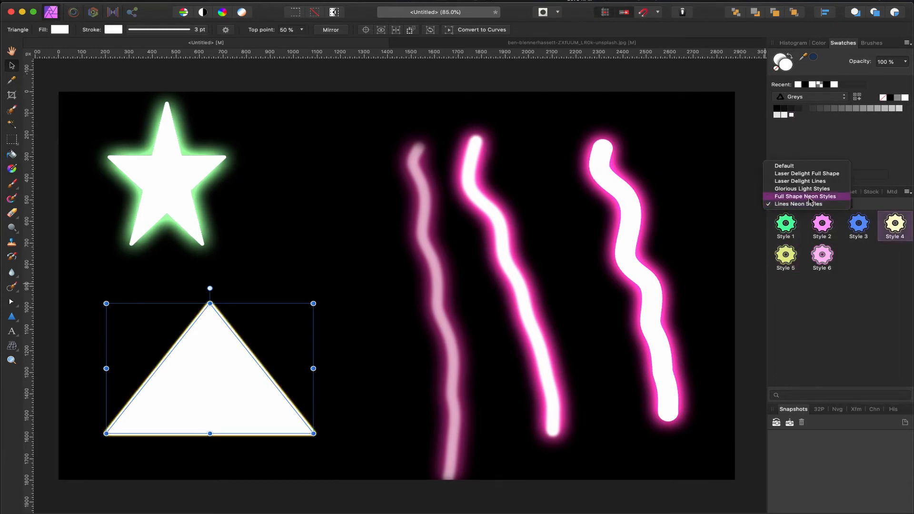
{"action": "left_click", "coordinate": [809, 197]}
{"action": "left_click", "coordinate": [896, 225]}
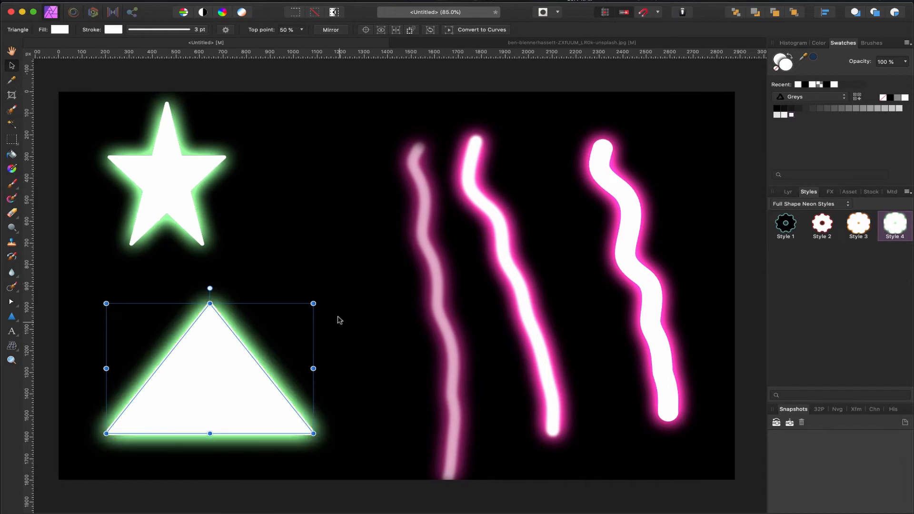
{"action": "left_click", "coordinate": [337, 321]}
{"action": "left_click_drag", "start_coordinate": [230, 387], "coordinate": [262, 370]}
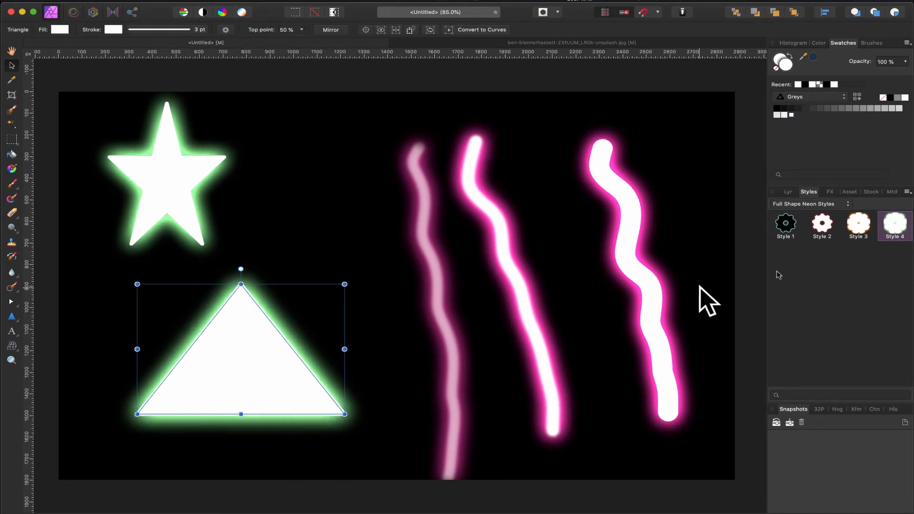
Apply Style 2 of Full Shape Neon Styles to the triangle and move it closer to the canvas center.
{"action": "left_click", "coordinate": [819, 227]}
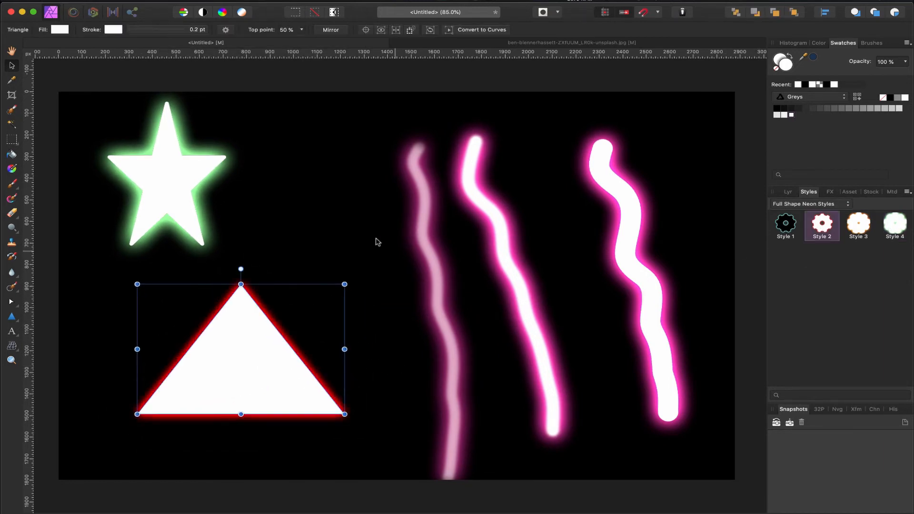
{"action": "left_click", "coordinate": [353, 232]}
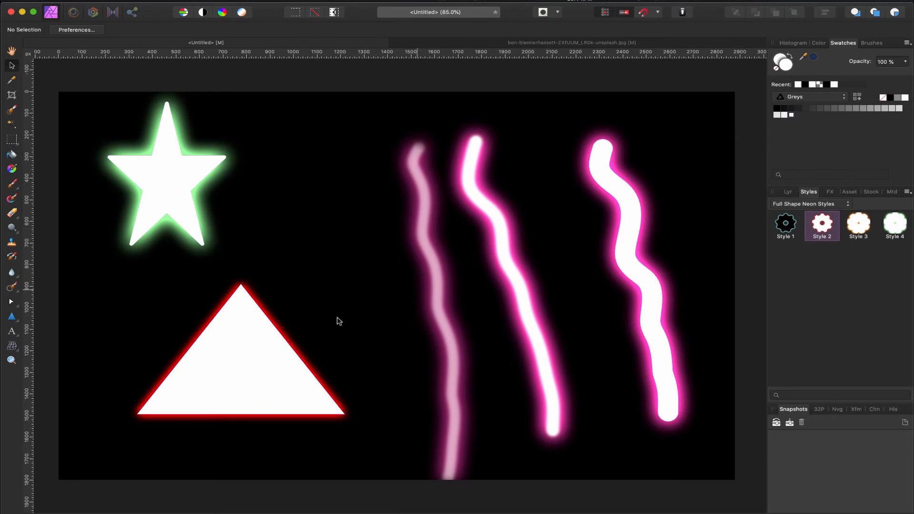
{"action": "left_click_drag", "start_coordinate": [247, 341], "coordinate": [265, 337]}
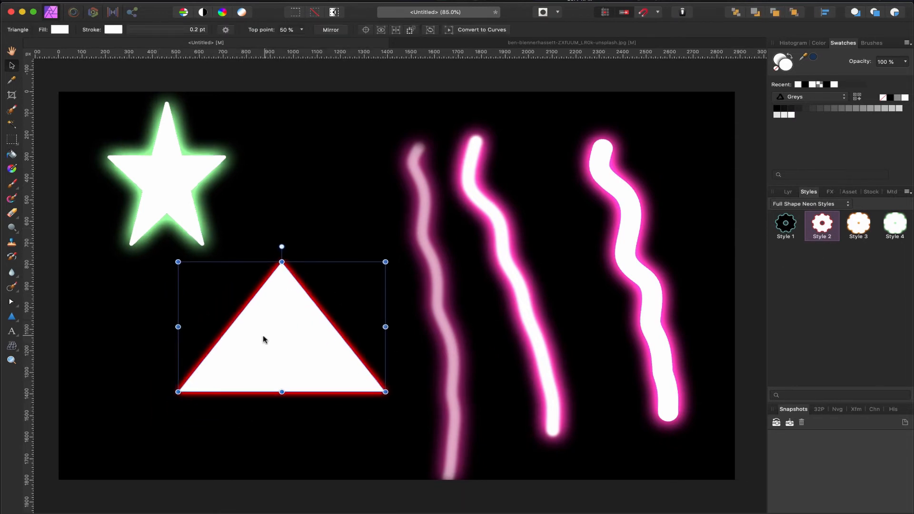
Set the triangle's blend mode to Multiply and shift the triangle on the black background.
{"action": "left_click", "coordinate": [789, 192]}
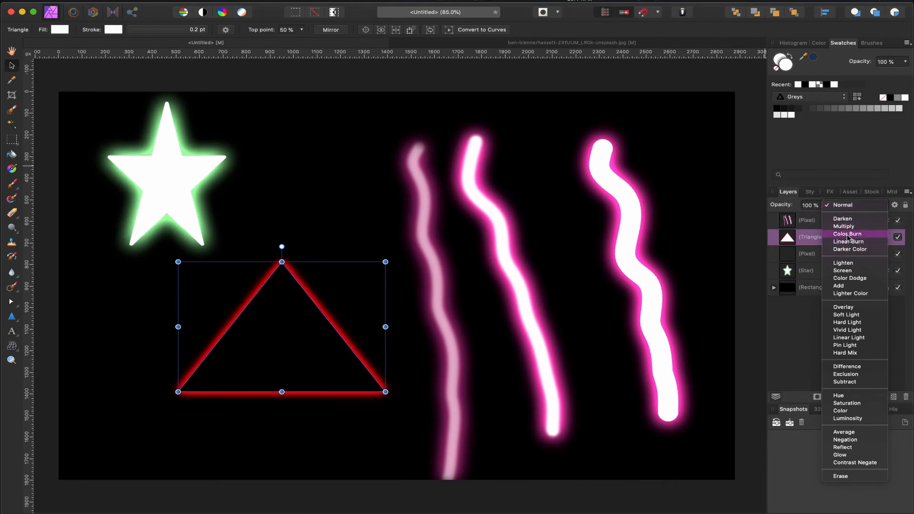
{"action": "left_click", "coordinate": [847, 227]}
{"action": "left_click_drag", "start_coordinate": [235, 353], "coordinate": [222, 316]}
Delete the triangle, the pink brush strokes and the star from the black background.
{"action": "left_click_drag", "start_coordinate": [87, 124], "coordinate": [570, 388]}
{"action": "key", "text": "Delete"}
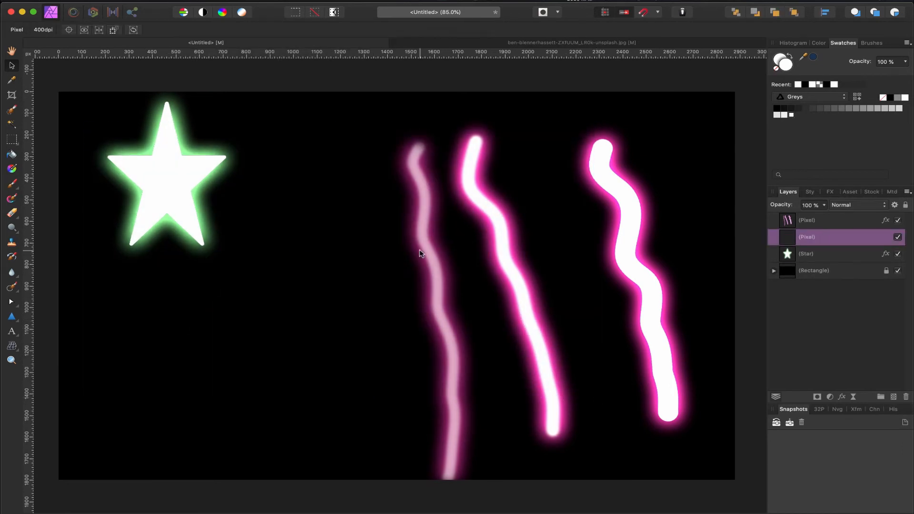
{"action": "left_click", "coordinate": [495, 244]}
{"action": "key", "text": "Delete"}
{"action": "left_click", "coordinate": [181, 185]}
{"action": "key", "text": "Delete"}
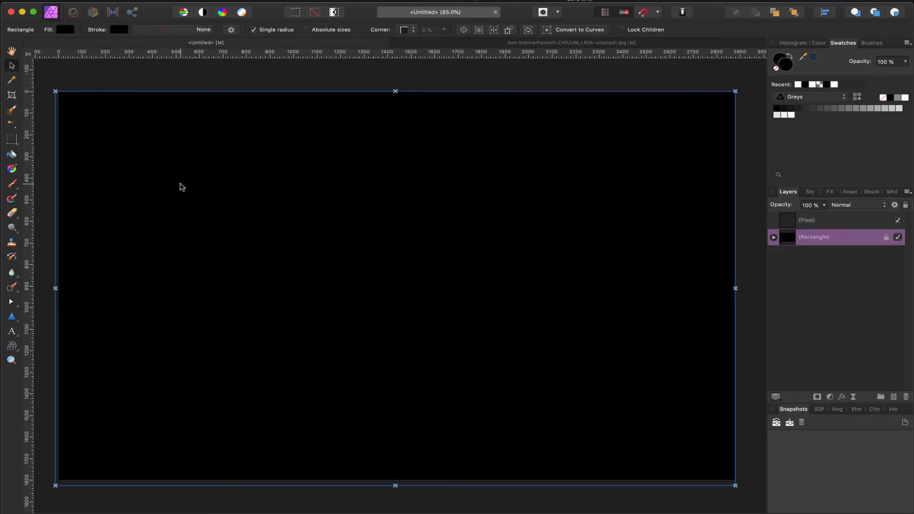
Switch to the portrait photo document and add the artistic text "This is Neon" centered across the photo's upper edge.
{"action": "left_click", "coordinate": [441, 44]}
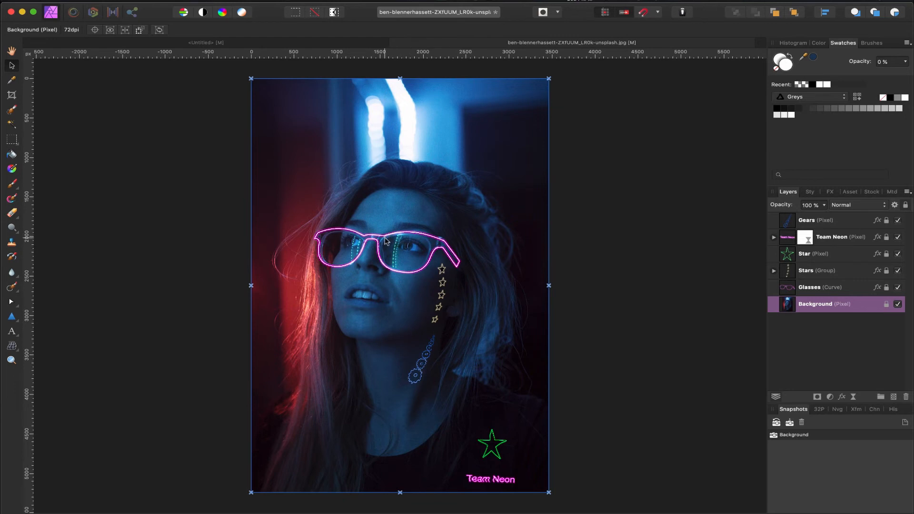
{"action": "left_click", "coordinate": [12, 331]}
{"action": "left_click_drag", "start_coordinate": [283, 107], "coordinate": [352, 137]}
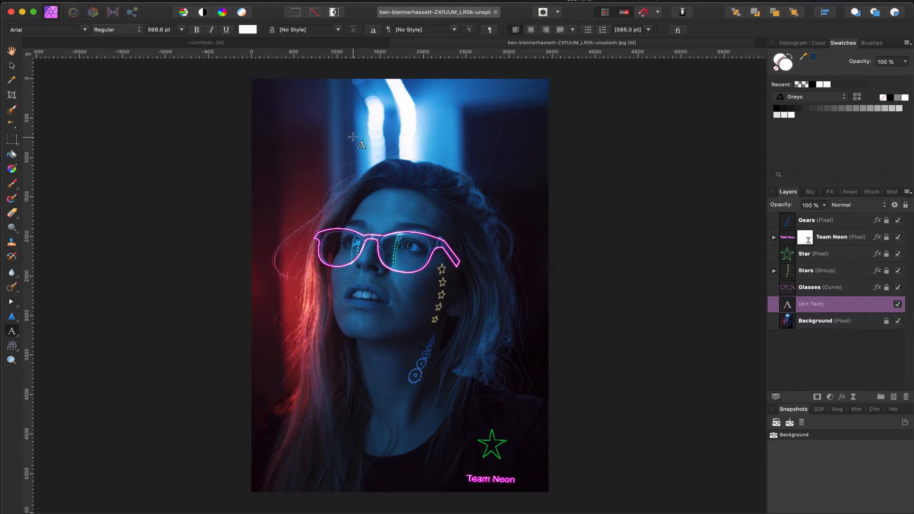
{"action": "type", "text": "This is Neon"}
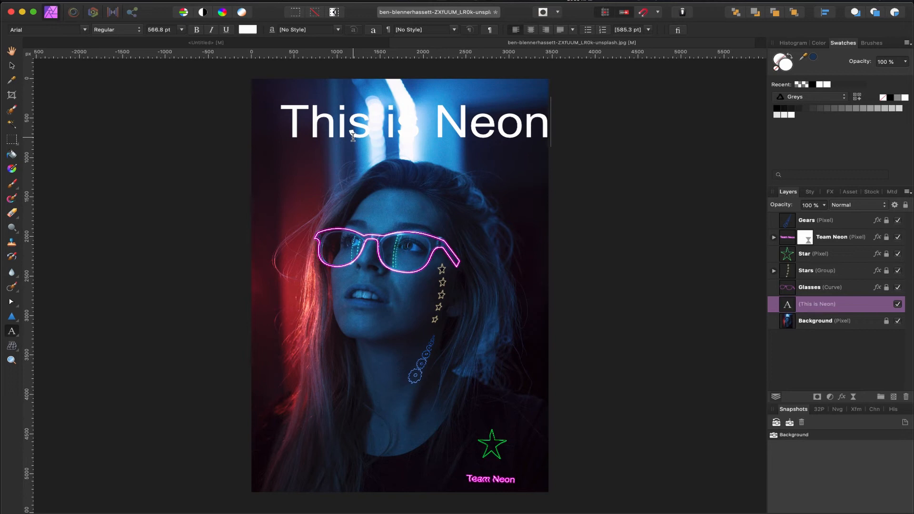
{"action": "key", "text": "Escape"}
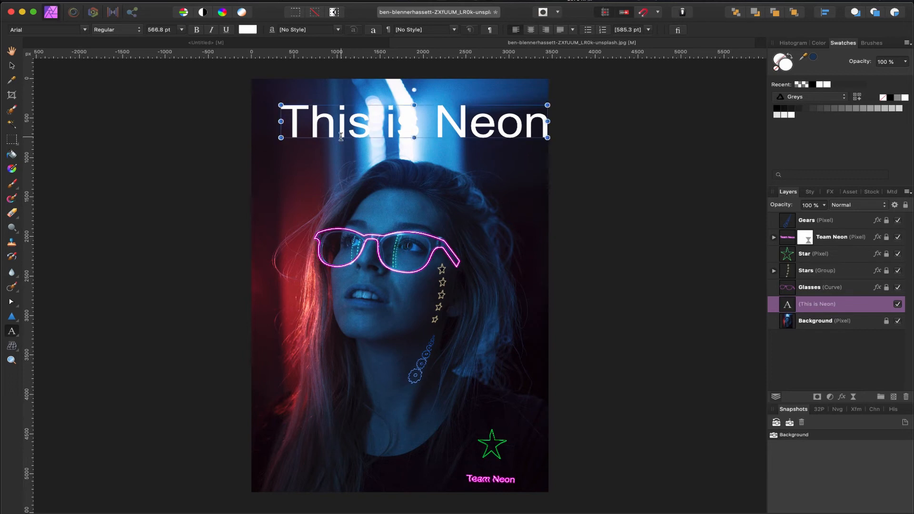
{"action": "left_click", "coordinate": [13, 66]}
{"action": "left_click_drag", "start_coordinate": [355, 127], "coordinate": [344, 126]}
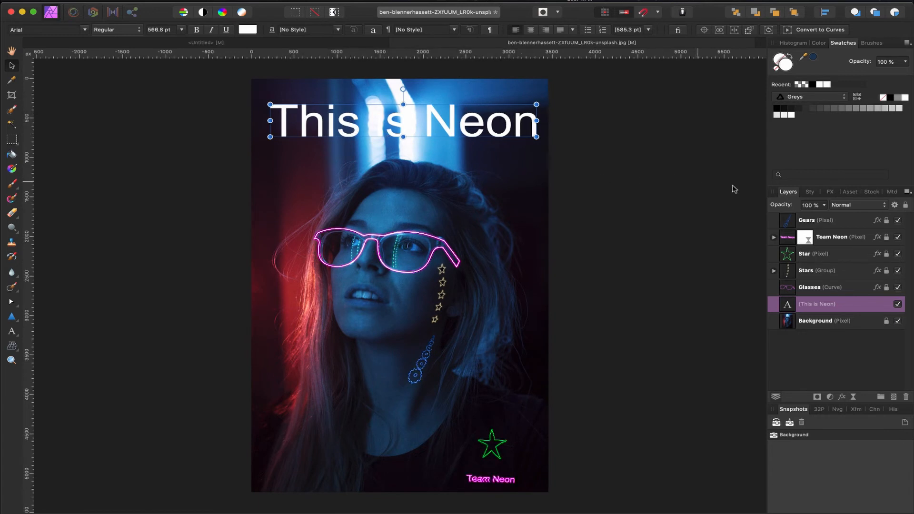
Apply Style 1 of Full Shape Neon Styles to the "This is Neon" text and nudge the text slightly upward.
{"action": "left_click", "coordinate": [809, 192]}
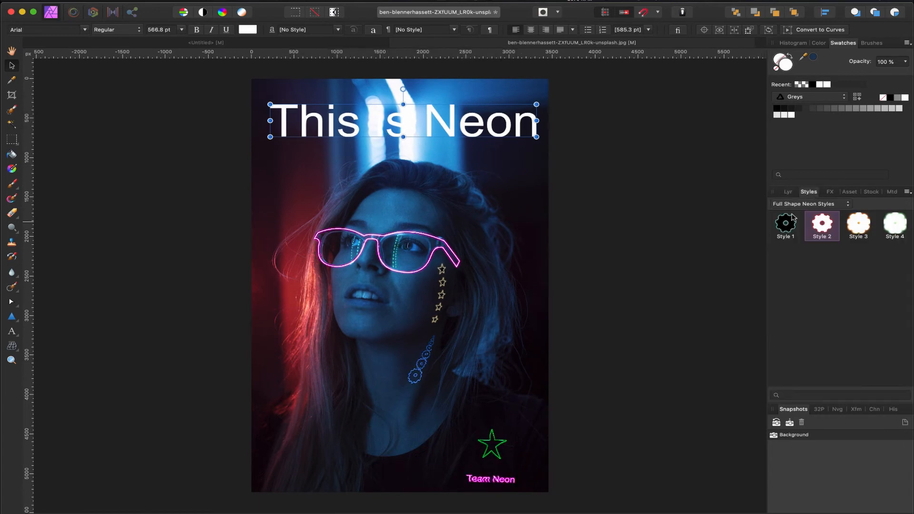
{"action": "left_click", "coordinate": [792, 238]}
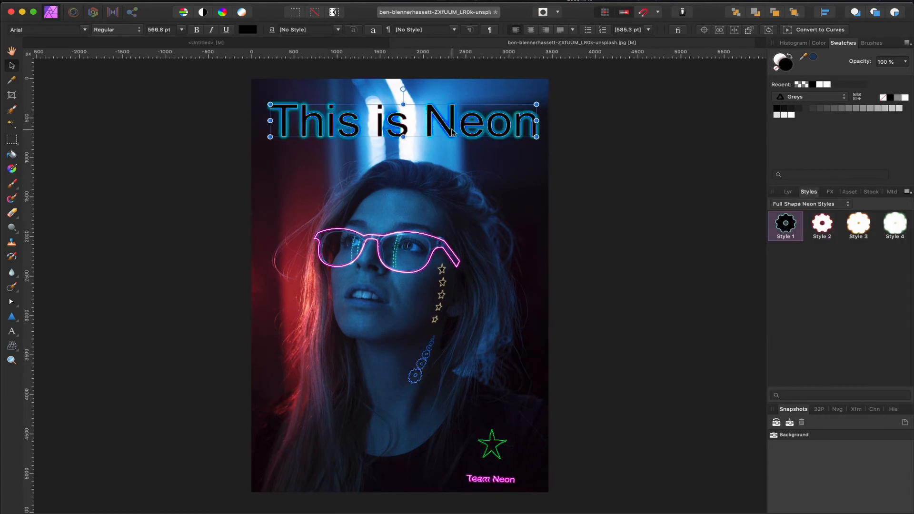
{"action": "left_click", "coordinate": [604, 191]}
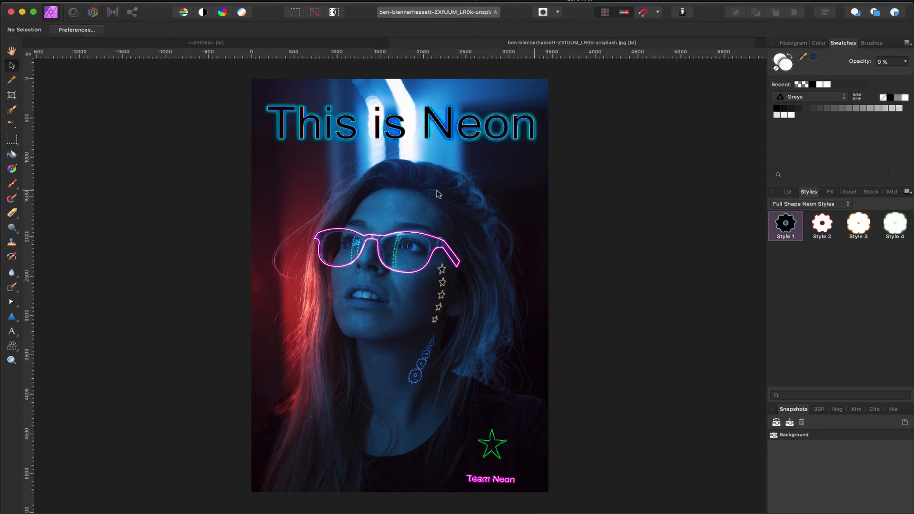
{"action": "mouse_move", "coordinate": [382, 127]}
{"action": "left_mouse_down"}
{"action": "mouse_move", "coordinate": [382, 211]}
{"action": "mouse_move", "coordinate": [383, 122]}
{"action": "left_mouse_up"}
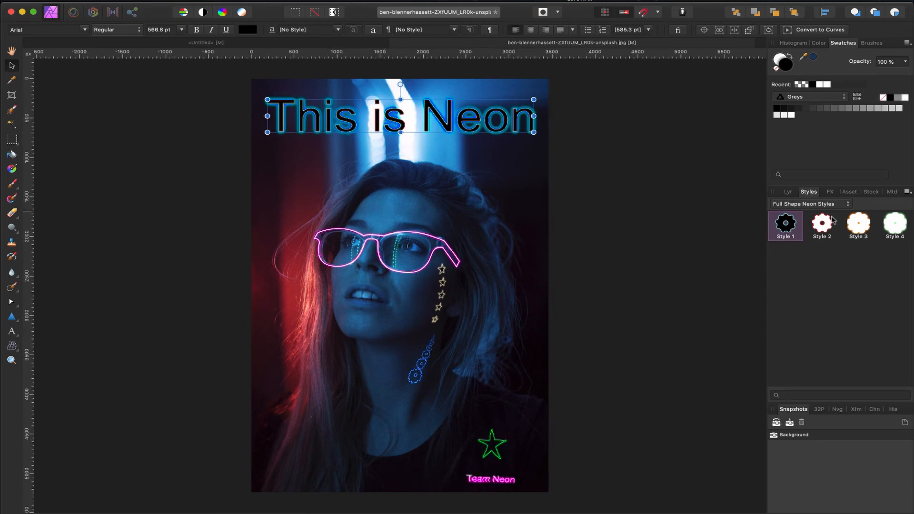
Apply Style 4 of Full Shape Neon Styles to the "This is Neon" text and move it to the photo's lower edge.
{"action": "left_click", "coordinate": [895, 224]}
{"action": "left_click", "coordinate": [512, 192]}
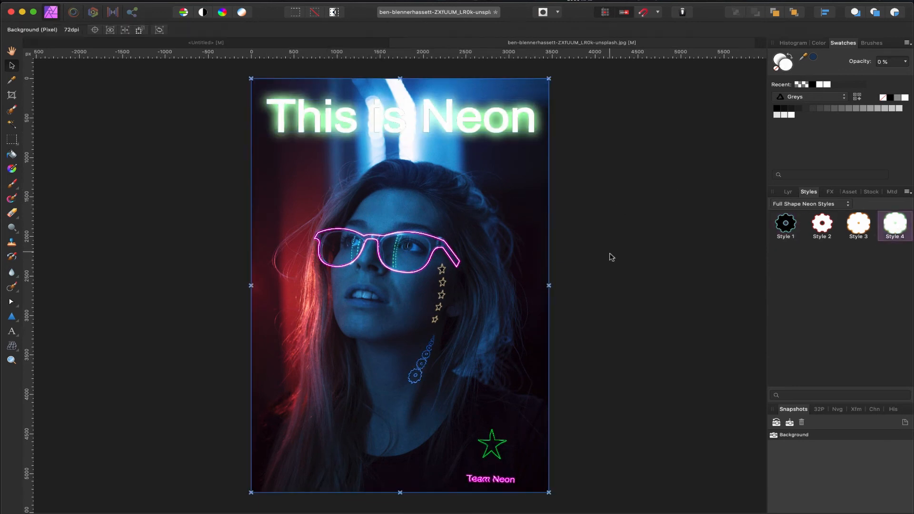
{"action": "left_click_drag", "start_coordinate": [490, 124], "coordinate": [476, 423]}
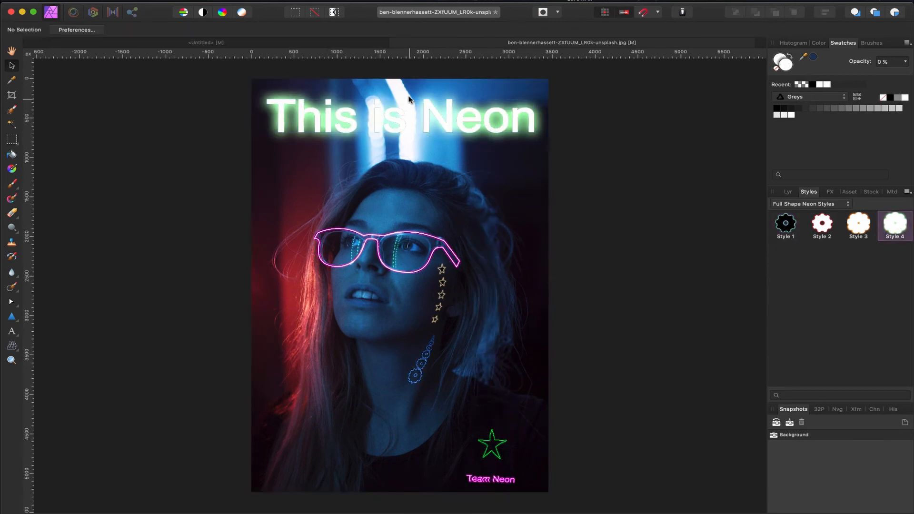
{"action": "left_click", "coordinate": [395, 120]}
{"action": "left_click_drag", "start_coordinate": [395, 120], "coordinate": [390, 464]}
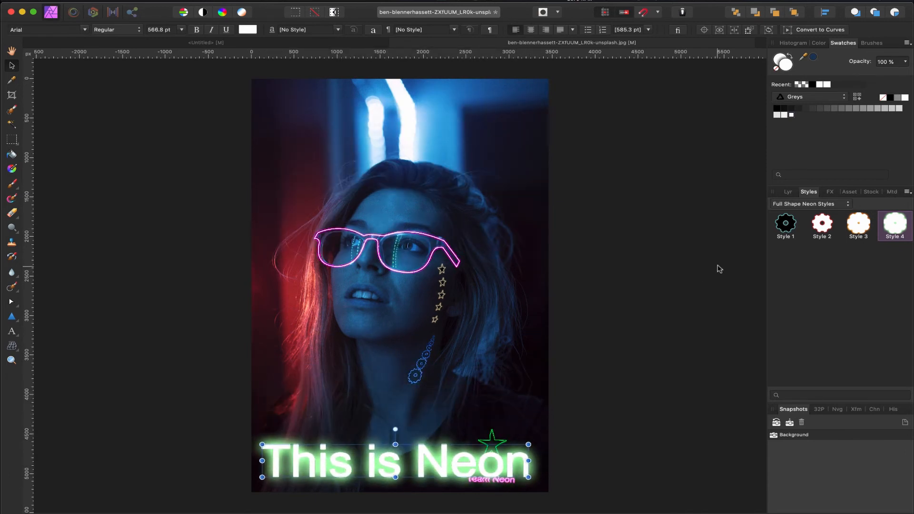
Keep the Full Shape Neon Styles category and set the "This is Neon" text layer's blend mode to Soft Light.
{"action": "left_click", "coordinate": [808, 206]}
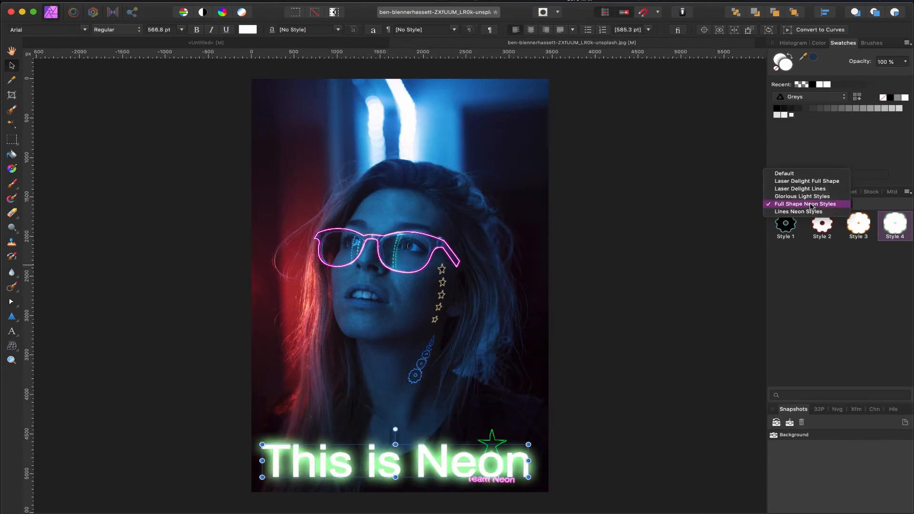
{"action": "left_click", "coordinate": [810, 205]}
{"action": "left_click", "coordinate": [787, 193]}
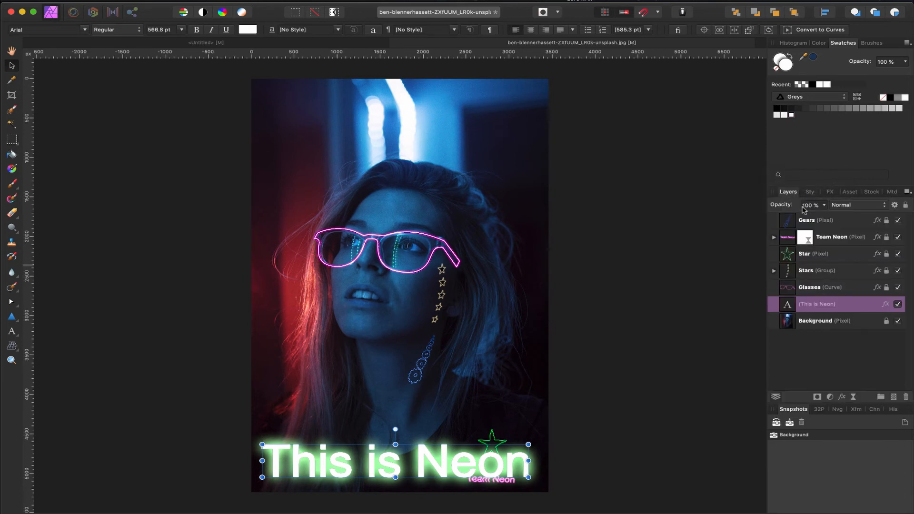
{"action": "left_click", "coordinate": [842, 205]}
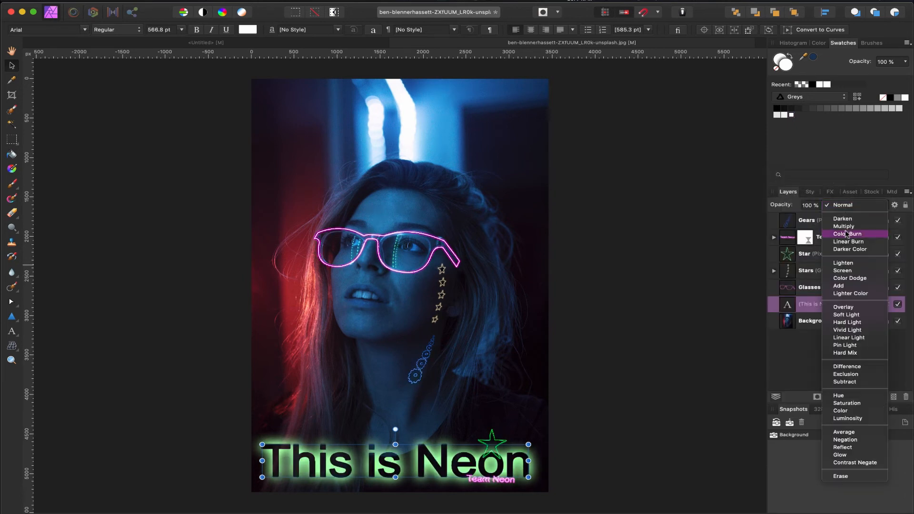
{"action": "left_click", "coordinate": [846, 315]}
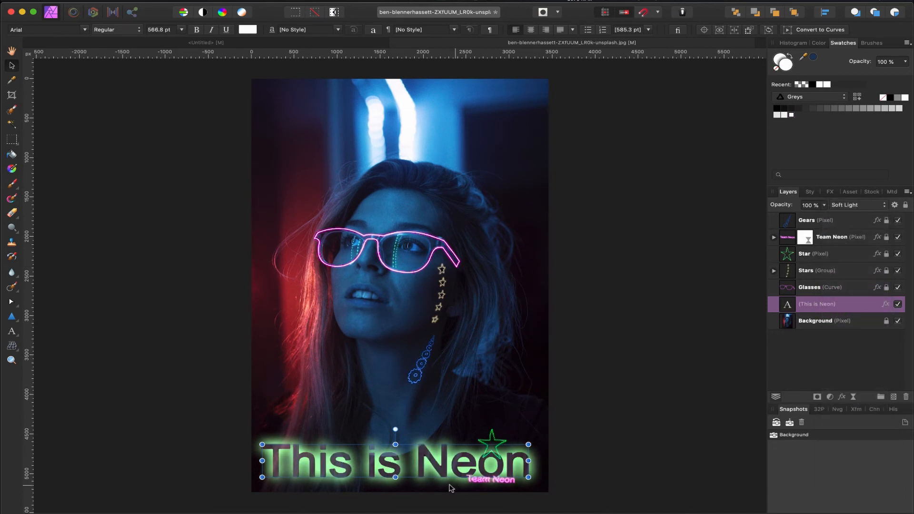
Move the "This is Neon" text to just above the Team Neon lettering and set its blend mode to Normal.
{"action": "left_click_drag", "start_coordinate": [420, 475], "coordinate": [422, 339]}
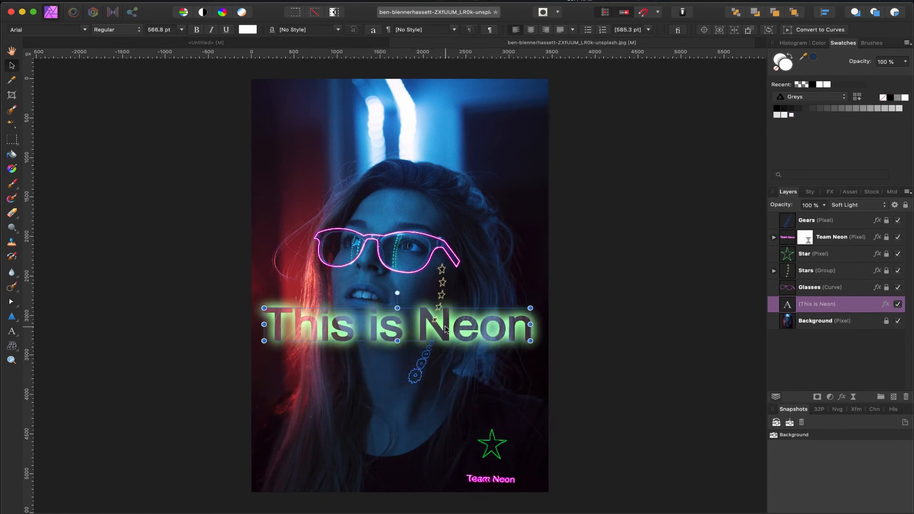
{"action": "left_click_drag", "start_coordinate": [447, 333], "coordinate": [448, 460]}
{"action": "left_click", "coordinate": [860, 205]}
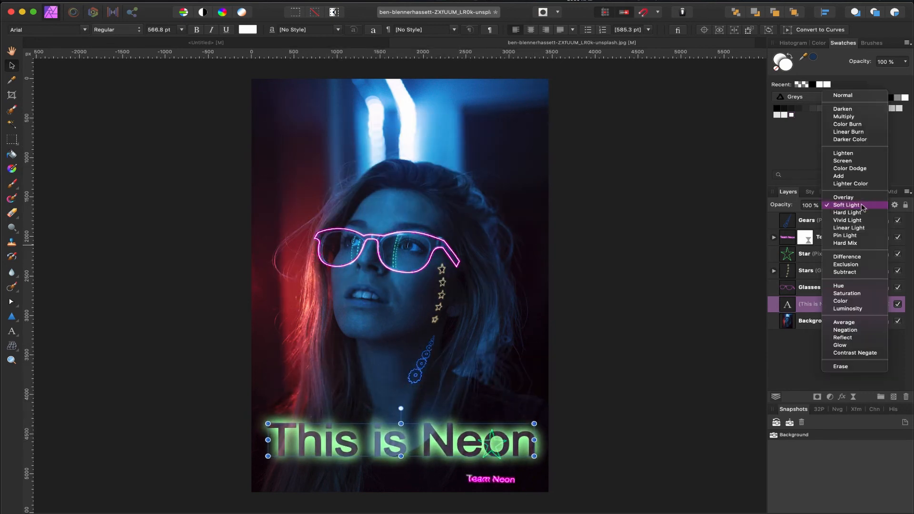
{"action": "left_click", "coordinate": [779, 151]}
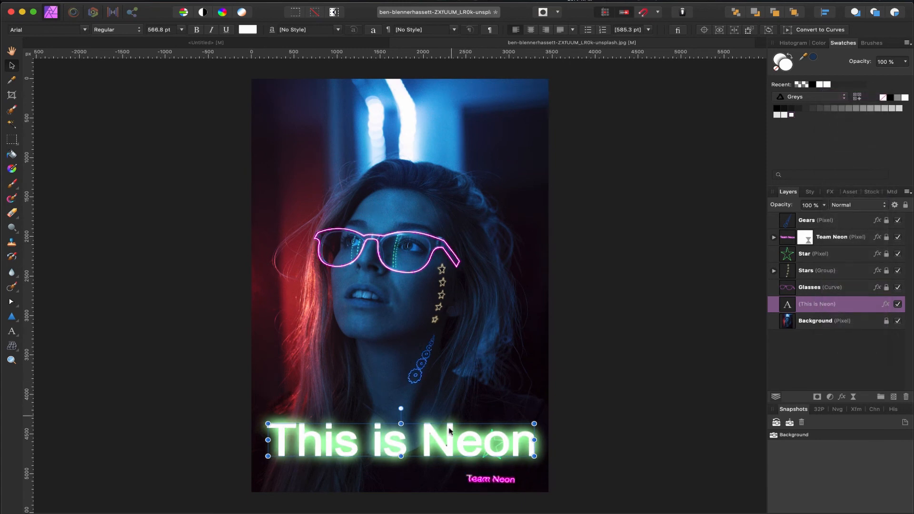
Move the "This is Neon" text to the photo's upper edge, set its blend mode to Multiply and deselect it.
{"action": "left_click_drag", "start_coordinate": [446, 443], "coordinate": [443, 113]}
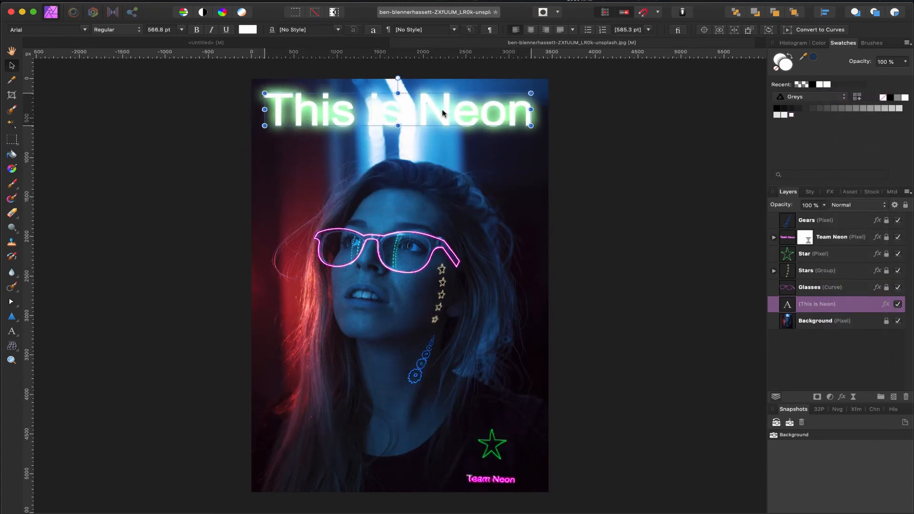
{"action": "left_click", "coordinate": [867, 205]}
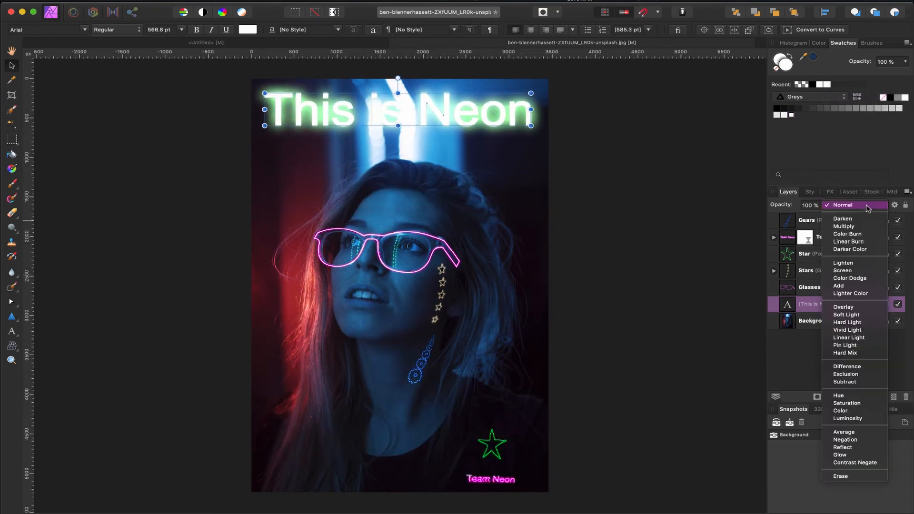
{"action": "left_click", "coordinate": [843, 227]}
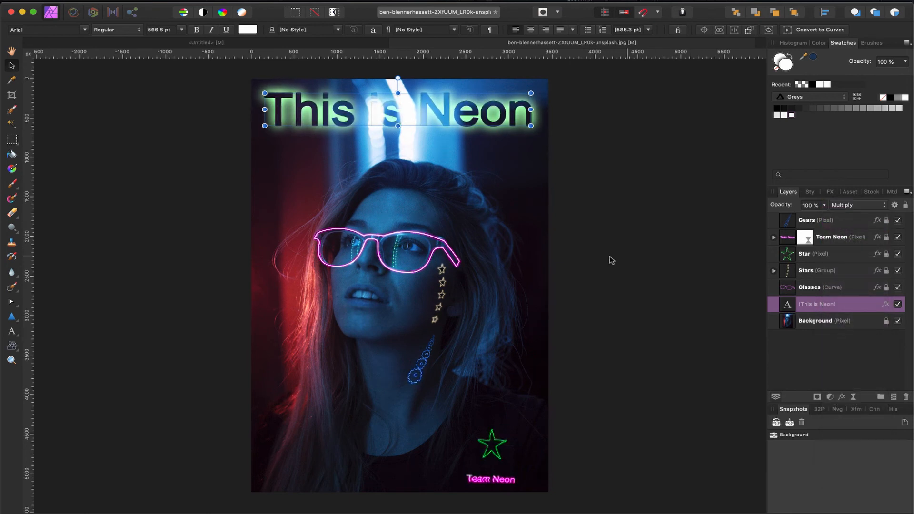
{"action": "left_click", "coordinate": [539, 181]}
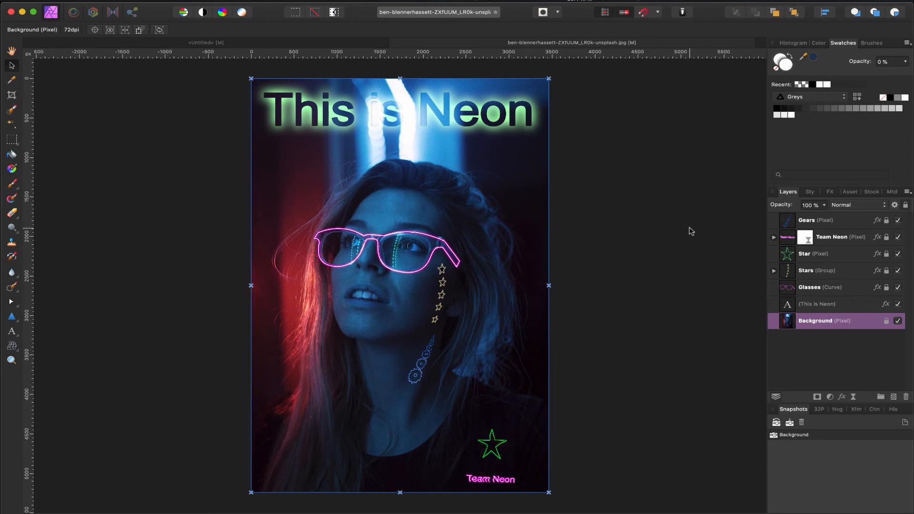
Add an empty pixel layer above the Gears layer and set up the Paint Brush with a width of 28 px.
{"action": "left_click", "coordinate": [825, 224]}
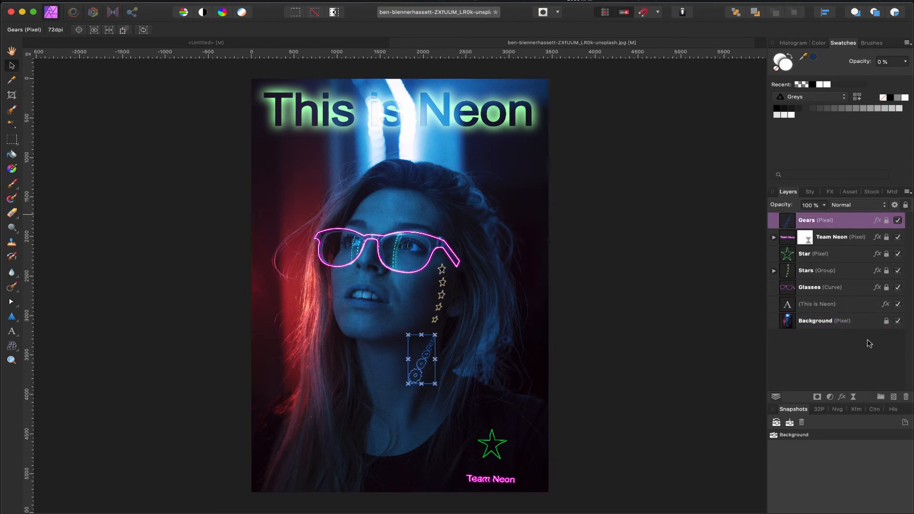
{"action": "left_click", "coordinate": [894, 398]}
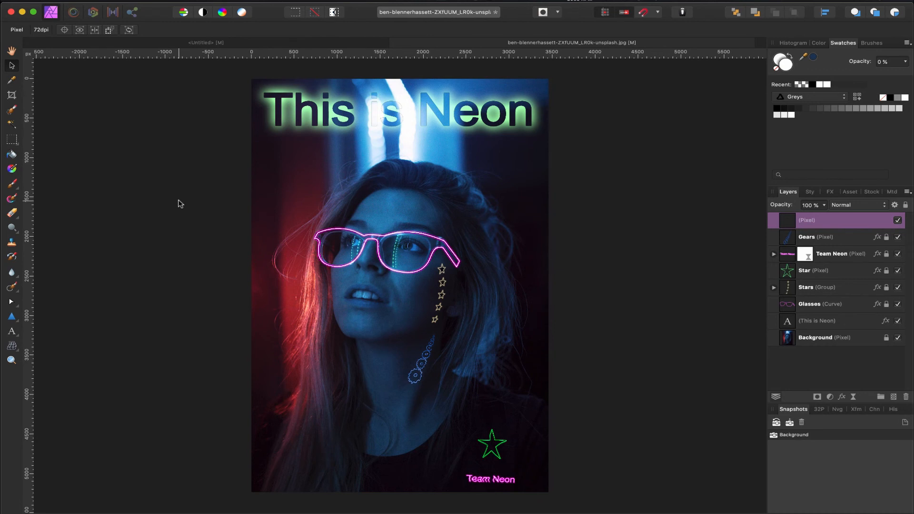
{"action": "key", "text": "b"}
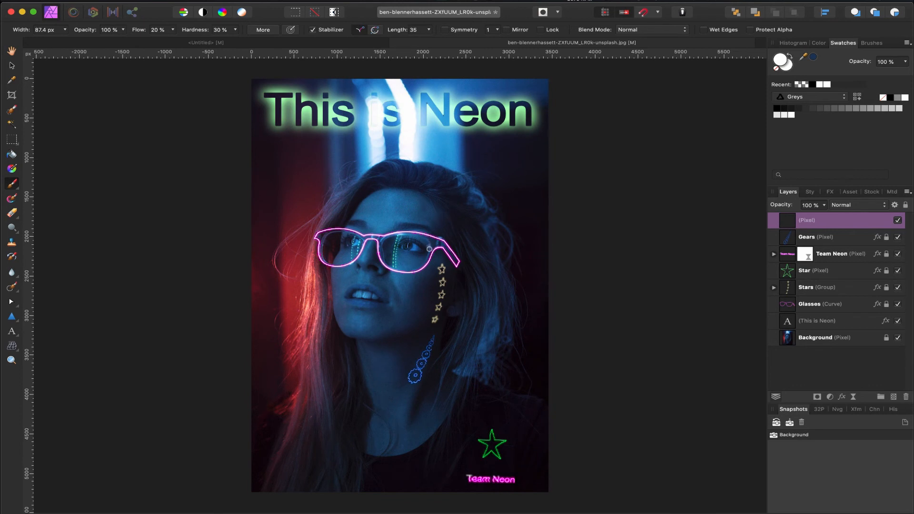
{"action": "key", "text": "bracketleft"}
{"action": "key", "text": "bracketleft"}
{"action": "key", "text": "bracketleft"}
{"action": "key", "text": "bracketleft"}
{"action": "key", "text": "bracketleft"}
Paint four wavy white strokes from the right lens and temple of the glasses outward across the hair and cheek.
{"action": "mouse_move", "coordinate": [424, 230]}
{"action": "left_mouse_down"}
{"action": "mouse_move", "coordinate": [449, 193]}
{"action": "mouse_move", "coordinate": [490, 204]}
{"action": "mouse_move", "coordinate": [521, 194]}
{"action": "mouse_move", "coordinate": [540, 168]}
{"action": "left_mouse_up"}
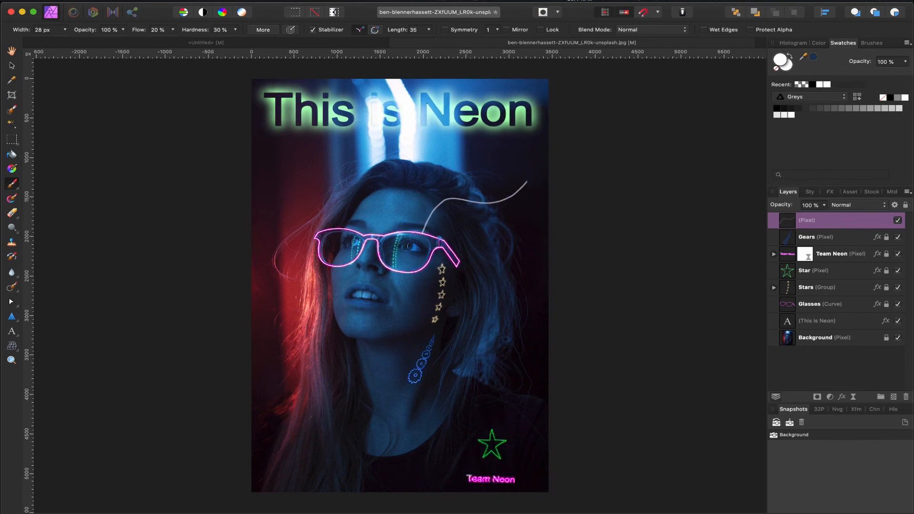
{"action": "mouse_move", "coordinate": [438, 238]}
{"action": "left_mouse_down"}
{"action": "mouse_move", "coordinate": [475, 214]}
{"action": "mouse_move", "coordinate": [554, 230]}
{"action": "left_mouse_up"}
{"action": "mouse_move", "coordinate": [433, 250]}
{"action": "left_mouse_down"}
{"action": "mouse_move", "coordinate": [476, 304]}
{"action": "mouse_move", "coordinate": [529, 329]}
{"action": "mouse_move", "coordinate": [546, 349]}
{"action": "left_mouse_up"}
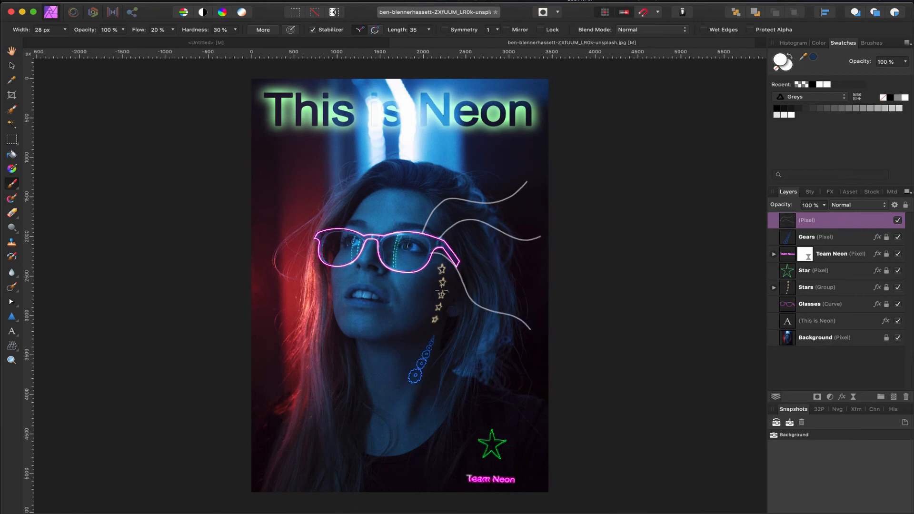
{"action": "mouse_move", "coordinate": [405, 270]}
{"action": "left_mouse_down"}
{"action": "mouse_move", "coordinate": [414, 328]}
{"action": "mouse_move", "coordinate": [459, 342]}
{"action": "mouse_move", "coordinate": [498, 336]}
{"action": "left_mouse_up"}
{"action": "left_click_drag", "start_coordinate": [330, 274], "coordinate": [318, 303]}
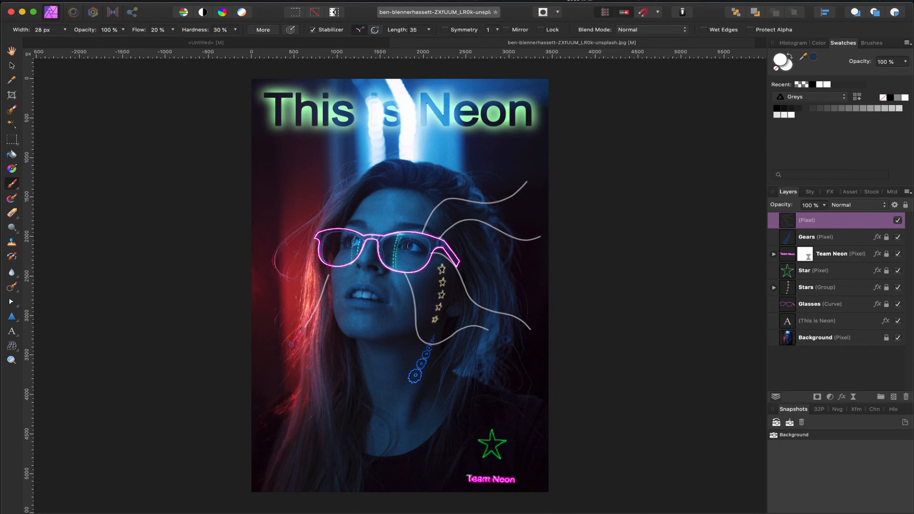
{"action": "left_click_drag", "start_coordinate": [291, 344], "coordinate": [243, 315]}
{"action": "key", "text": "super+z"}
Paint four wavy white strokes fanning out from the left lens of the glasses toward the photo's left edge.
{"action": "left_click_drag", "start_coordinate": [330, 267], "coordinate": [320, 282]}
{"action": "left_click_drag", "start_coordinate": [316, 349], "coordinate": [271, 379]}
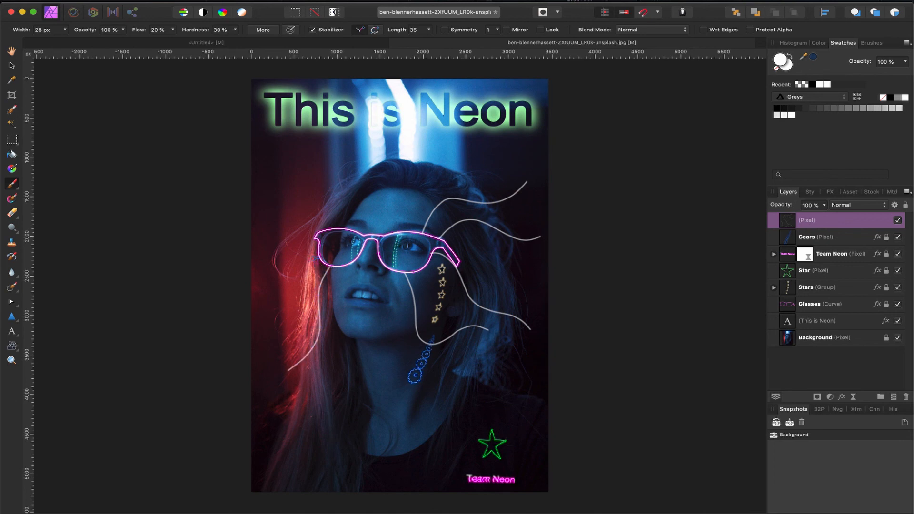
{"action": "left_click_drag", "start_coordinate": [276, 285], "coordinate": [260, 290]}
{"action": "mouse_move", "coordinate": [298, 213]}
{"action": "left_mouse_down"}
{"action": "mouse_move", "coordinate": [257, 217]}
{"action": "mouse_move", "coordinate": [241, 190]}
{"action": "left_mouse_up"}
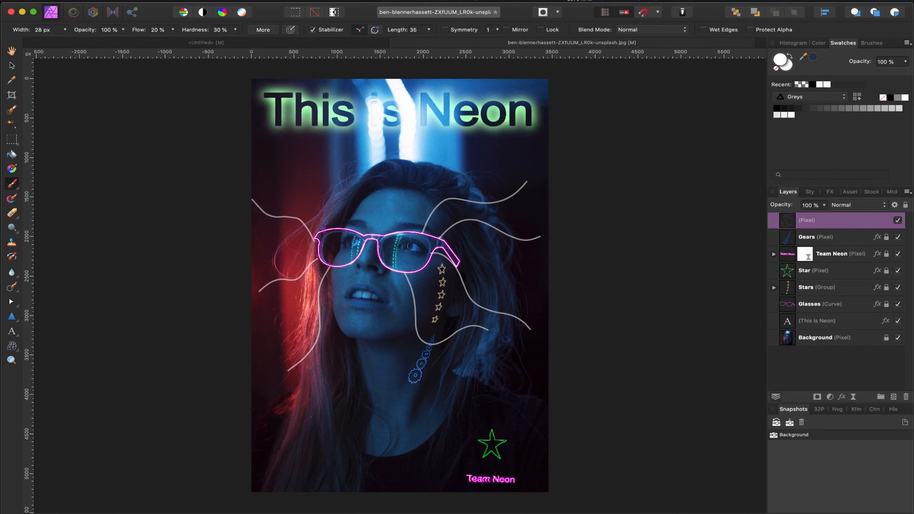
{"action": "mouse_move", "coordinate": [324, 231]}
{"action": "left_mouse_down"}
{"action": "mouse_move", "coordinate": [321, 190]}
{"action": "mouse_move", "coordinate": [300, 169]}
{"action": "mouse_move", "coordinate": [275, 164]}
{"action": "mouse_move", "coordinate": [256, 129]}
{"action": "left_mouse_up"}
Try Styles 2, 1 and 5 of Lines Neon Styles on the wavy strokes layer, settling on Style 6.
{"action": "left_click", "coordinate": [810, 192]}
{"action": "left_click", "coordinate": [807, 204]}
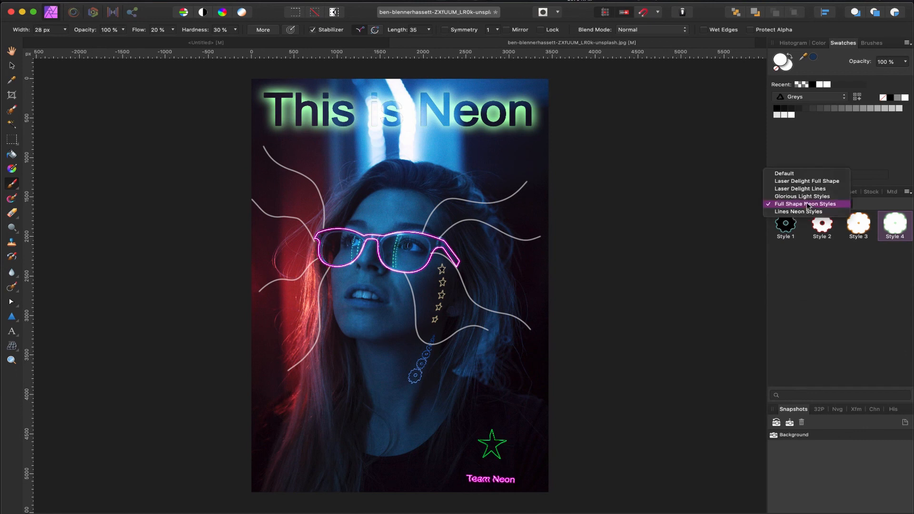
{"action": "left_click", "coordinate": [810, 212]}
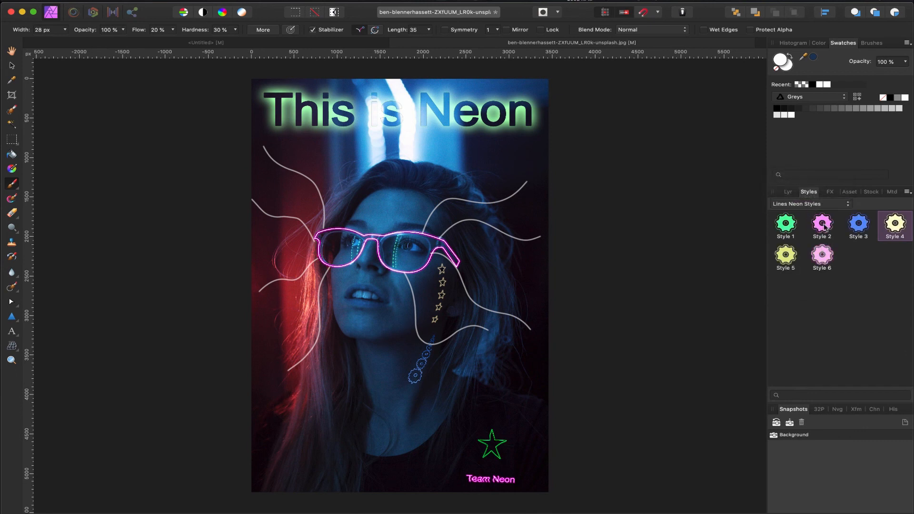
{"action": "left_click", "coordinate": [822, 227]}
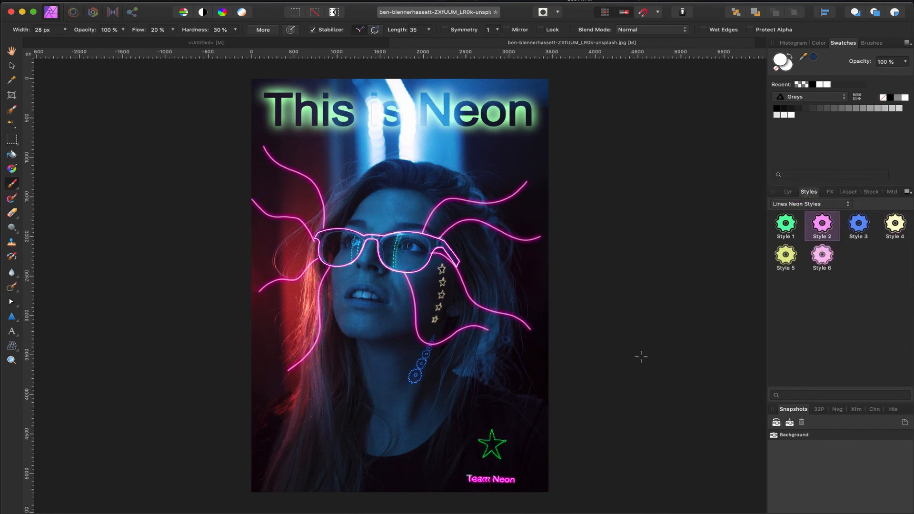
{"action": "left_click", "coordinate": [784, 231]}
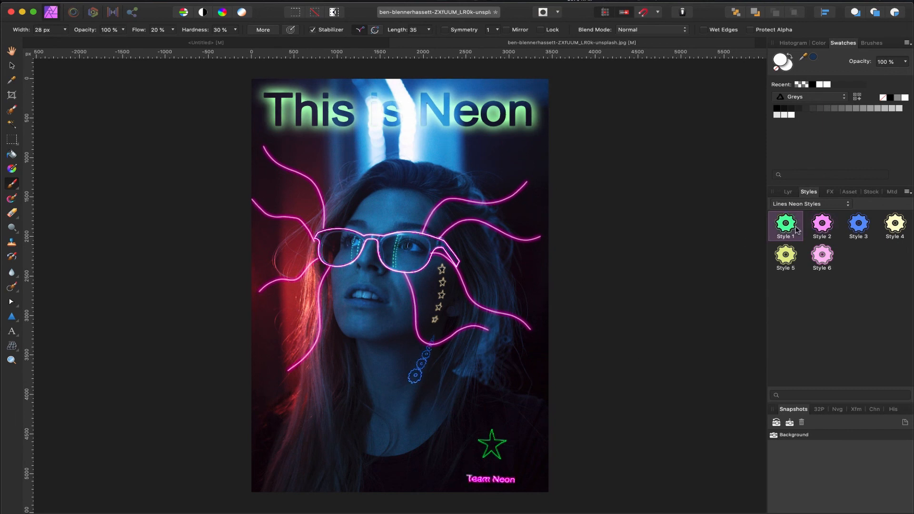
{"action": "left_click", "coordinate": [784, 259]}
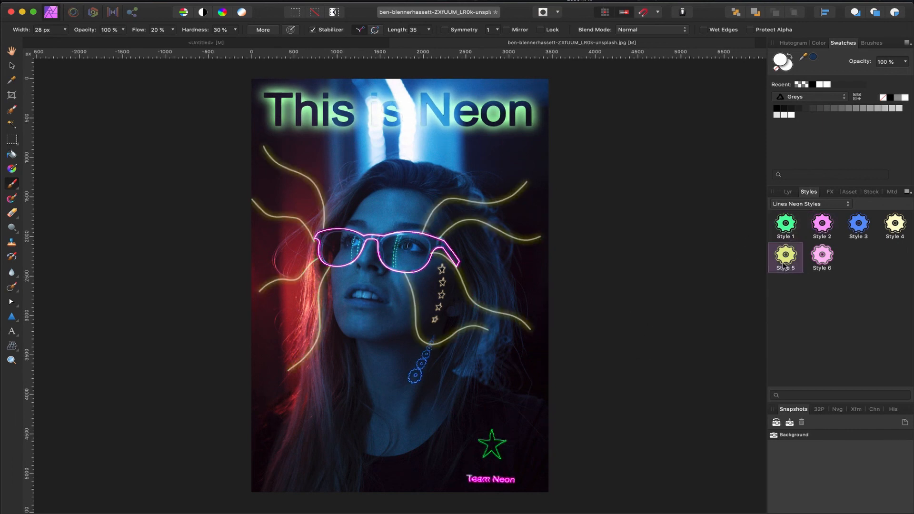
{"action": "left_click", "coordinate": [826, 261]}
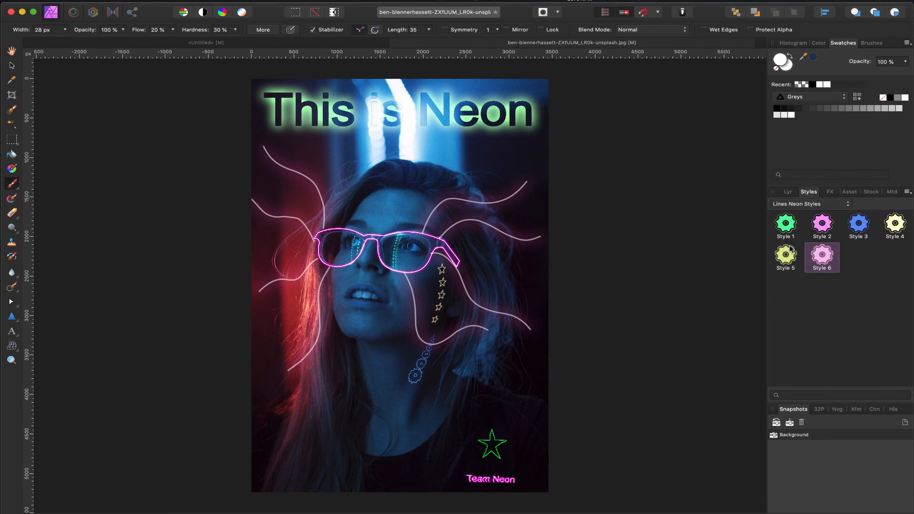
{"action": "left_click", "coordinate": [788, 192]}
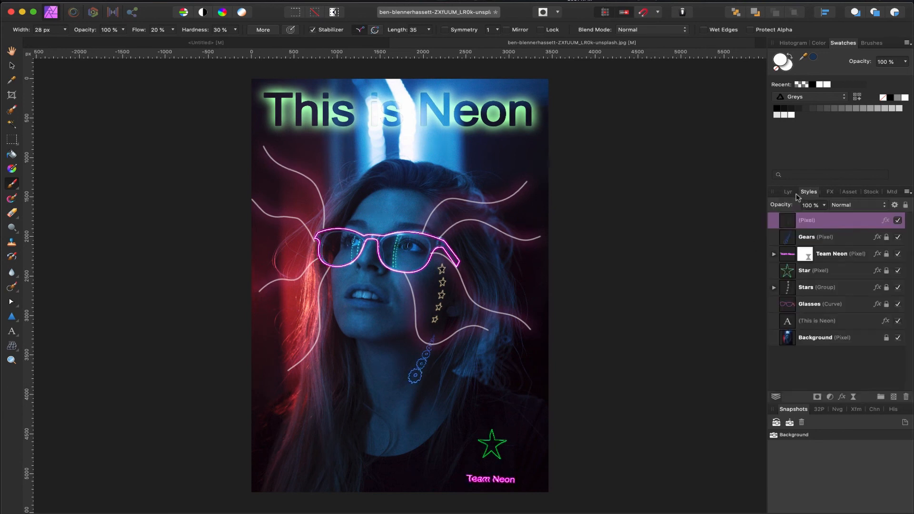
{"action": "left_click", "coordinate": [854, 205]}
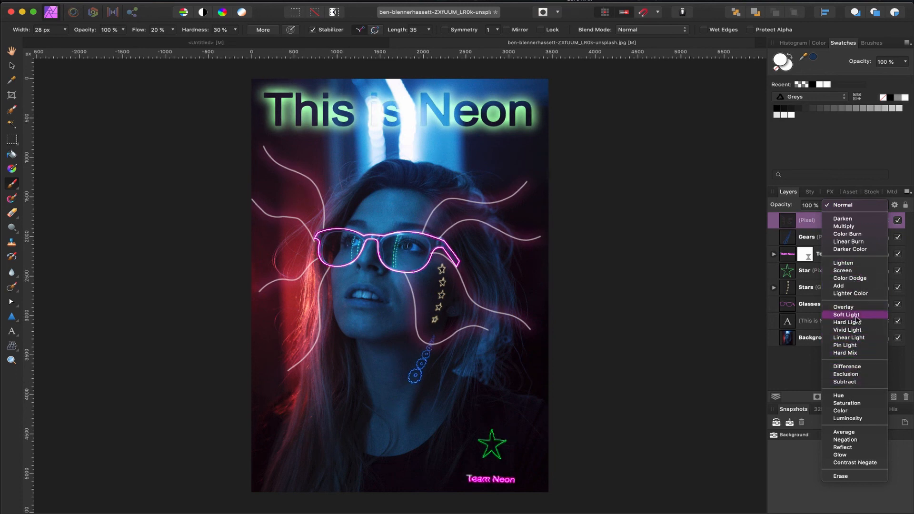
{"action": "left_click", "coordinate": [632, 320]}
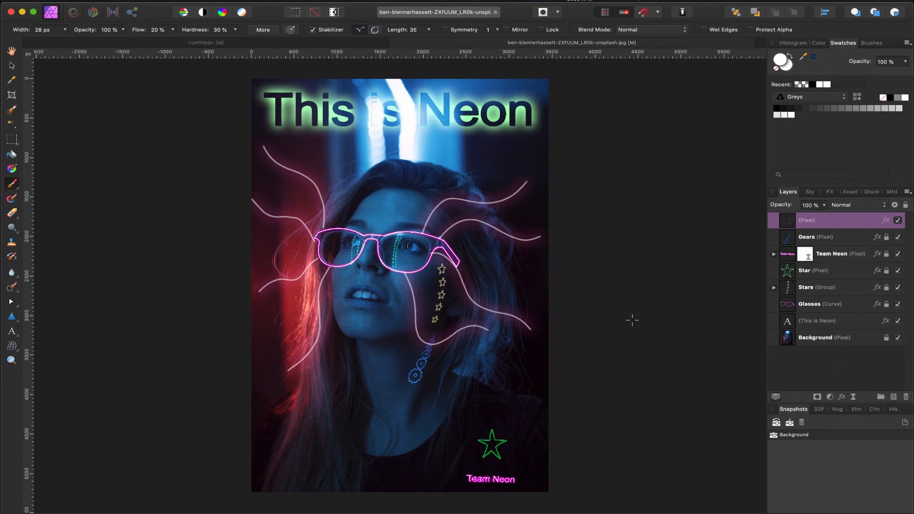
{"action": "left_click", "coordinate": [812, 194]}
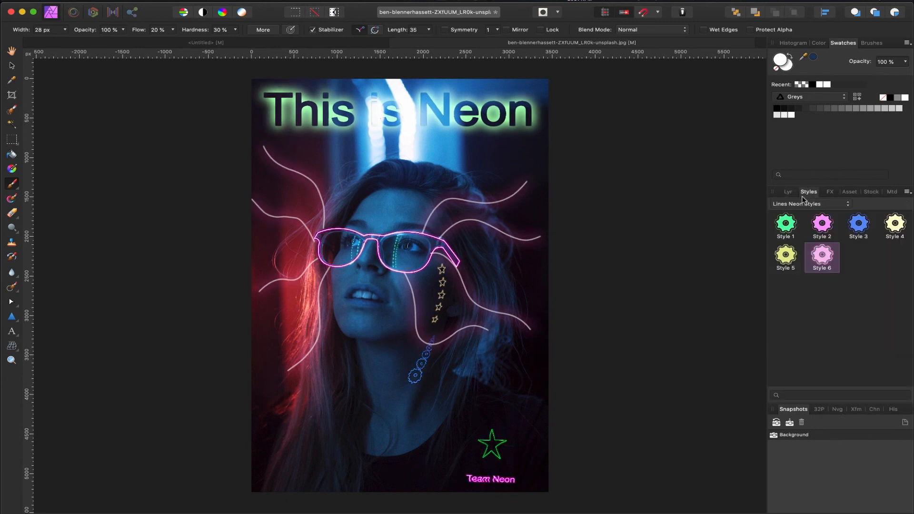